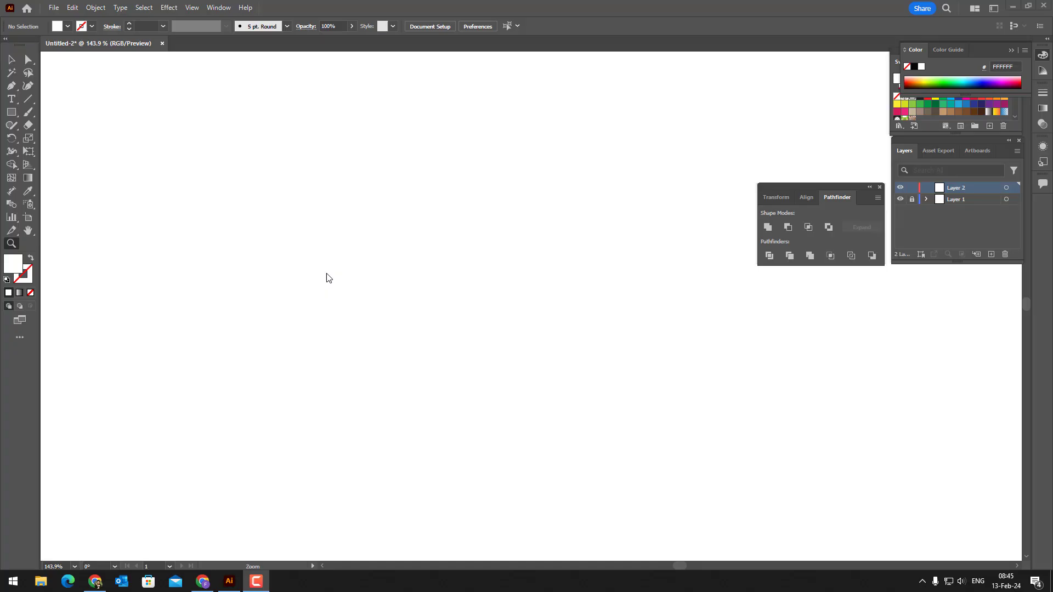
# Set the fill colour to green 80B24D
pyautogui.doubleClick(11, 265)
pyautogui.click(544, 311)
pyautogui.click(462, 261)
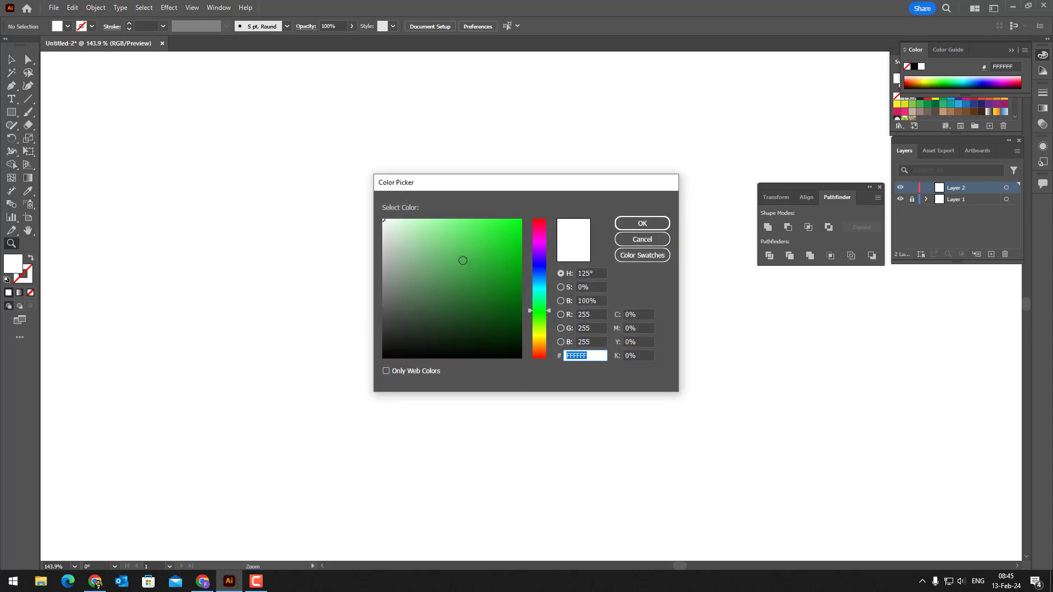
pyautogui.click(541, 324)
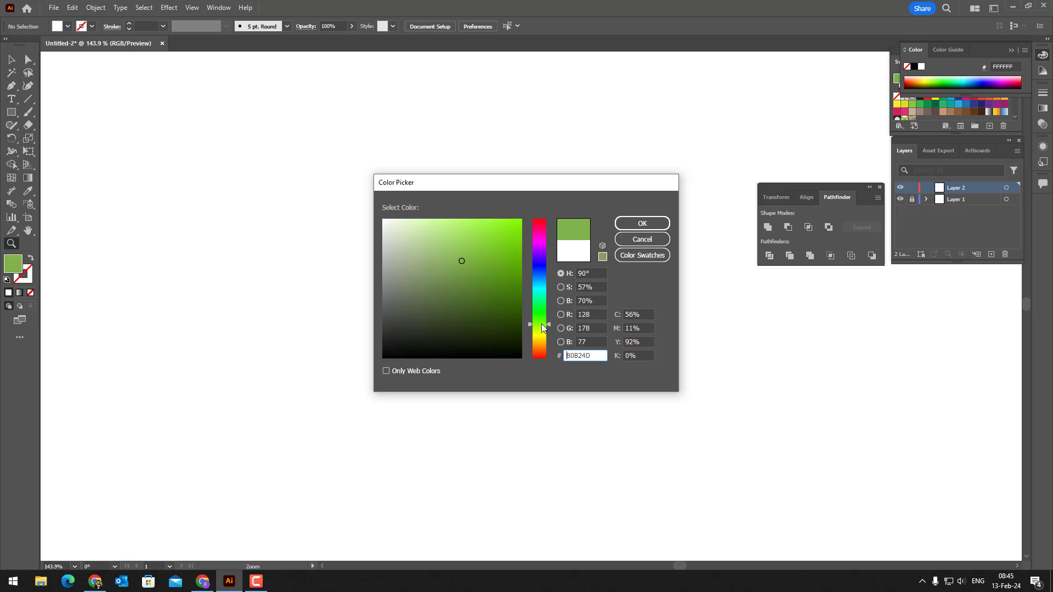
pyautogui.click(618, 225)
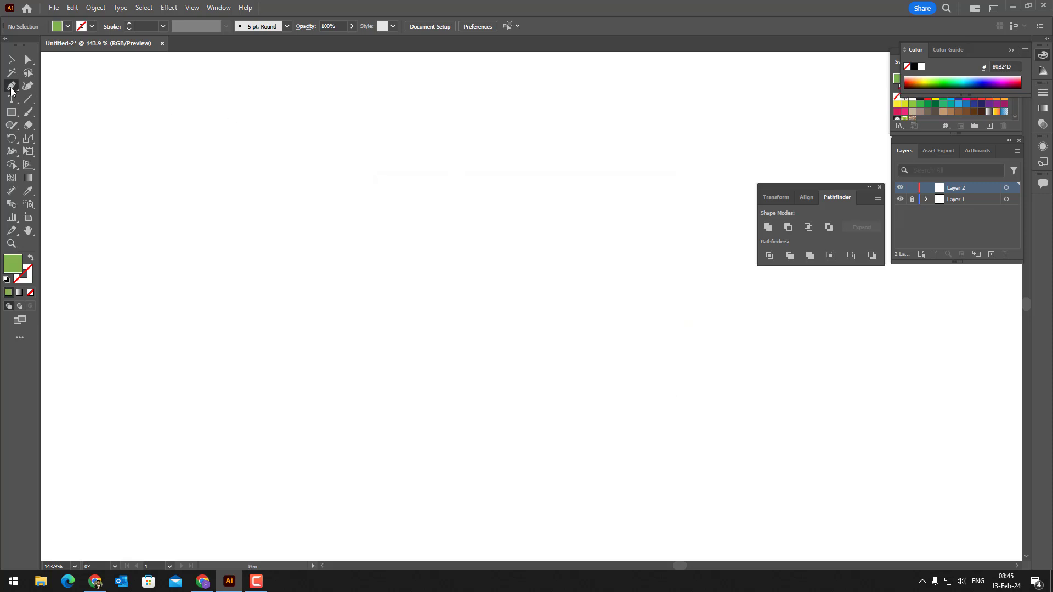
# Draw a slightly curved upright path about 24 by 282 px for the cactus trunk with the Pen tool
pyautogui.click(524, 330)
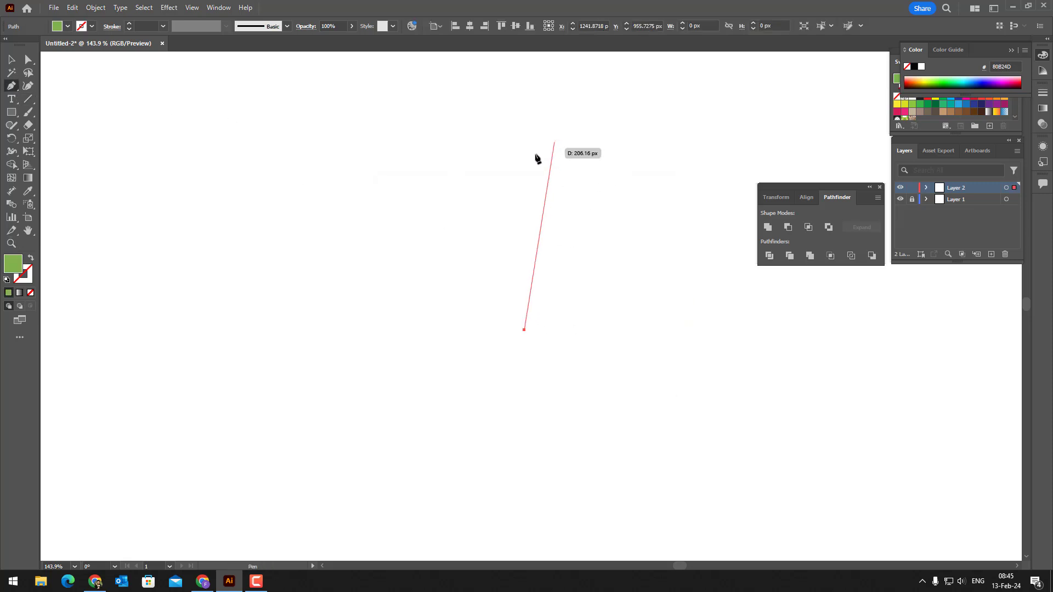
pyautogui.scroll(3, 535, 219)
pyautogui.click(526, 272)
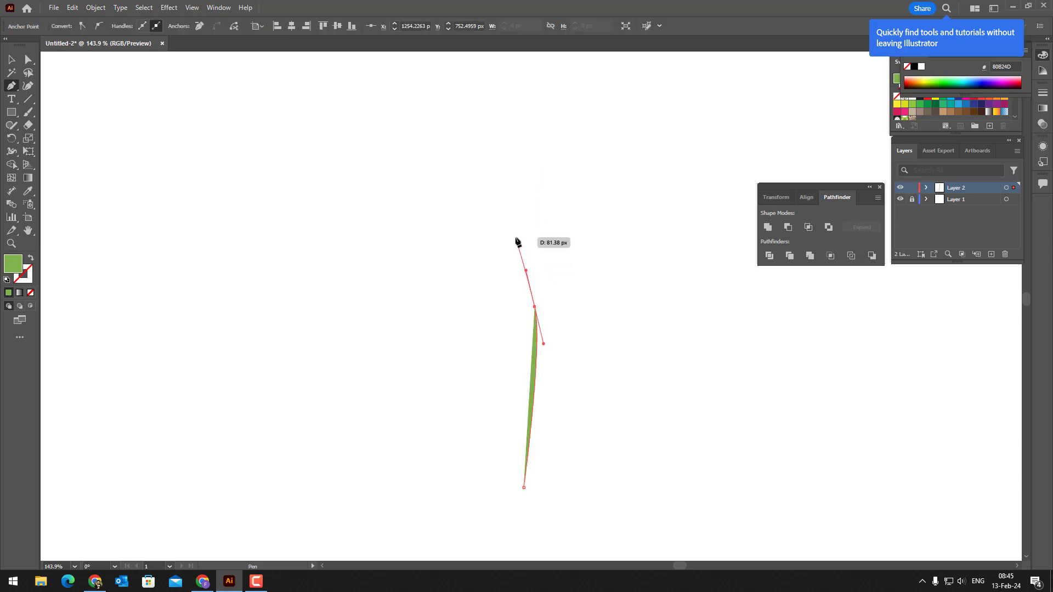
pyautogui.click(515, 237)
pyautogui.click(9, 61)
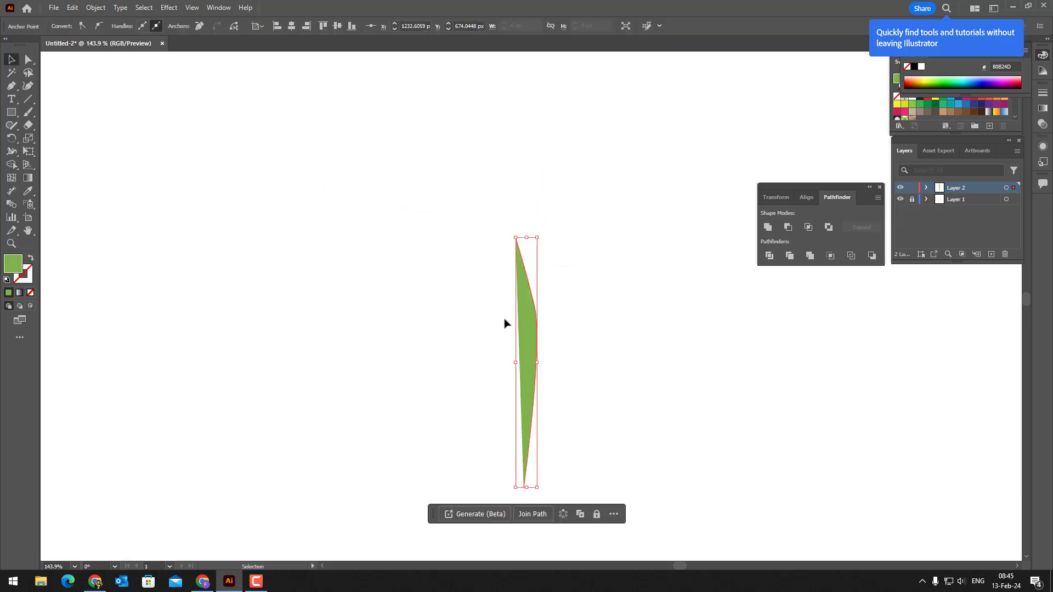
# Swap fill and stroke so the trunk path has a green stroke and no fill
pyautogui.click(569, 417)
pyautogui.moveTo(569, 418); pyautogui.dragTo(278, 271)
pyautogui.click(31, 257)
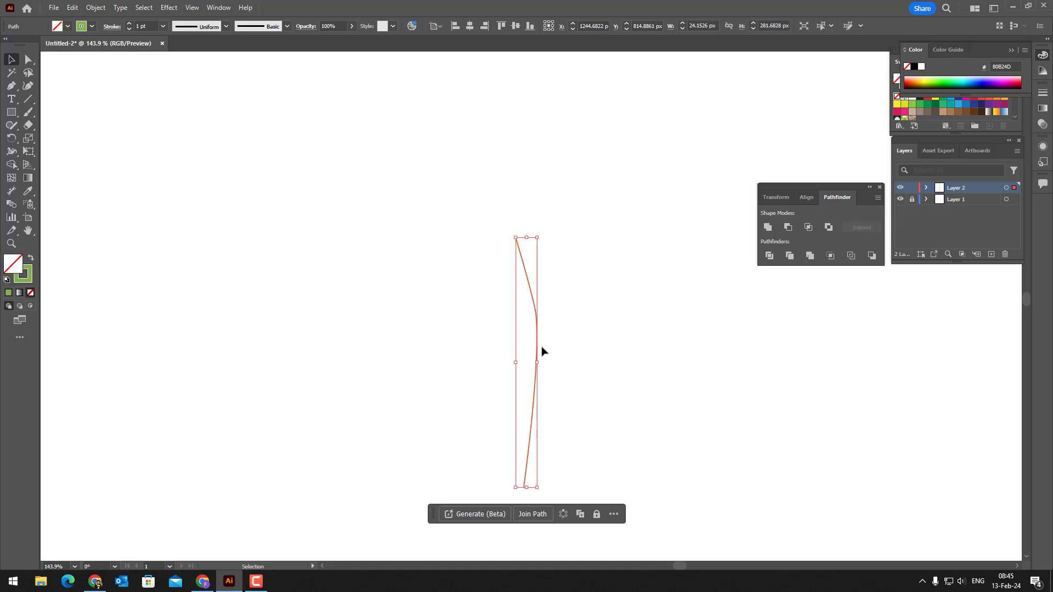
pyautogui.click(567, 432)
pyautogui.moveTo(566, 433); pyautogui.dragTo(104, 111)
# Set the trunk path's stroke weight to 110 pt and give it round caps
pyautogui.moveTo(128, 26); pyautogui.dragTo(128, 25)
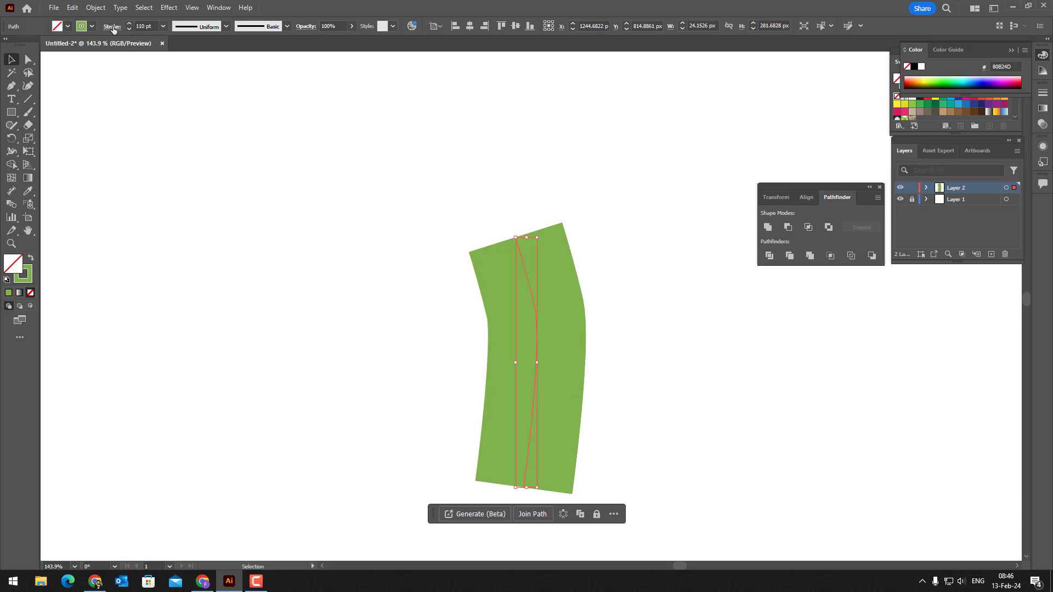
pyautogui.click(113, 27)
pyautogui.click(56, 55)
pyautogui.moveTo(663, 406)
pyautogui.mouseDown()
pyautogui.moveTo(625, 349)
pyautogui.moveTo(605, 373)
pyautogui.mouseUp()
pyautogui.press('z')
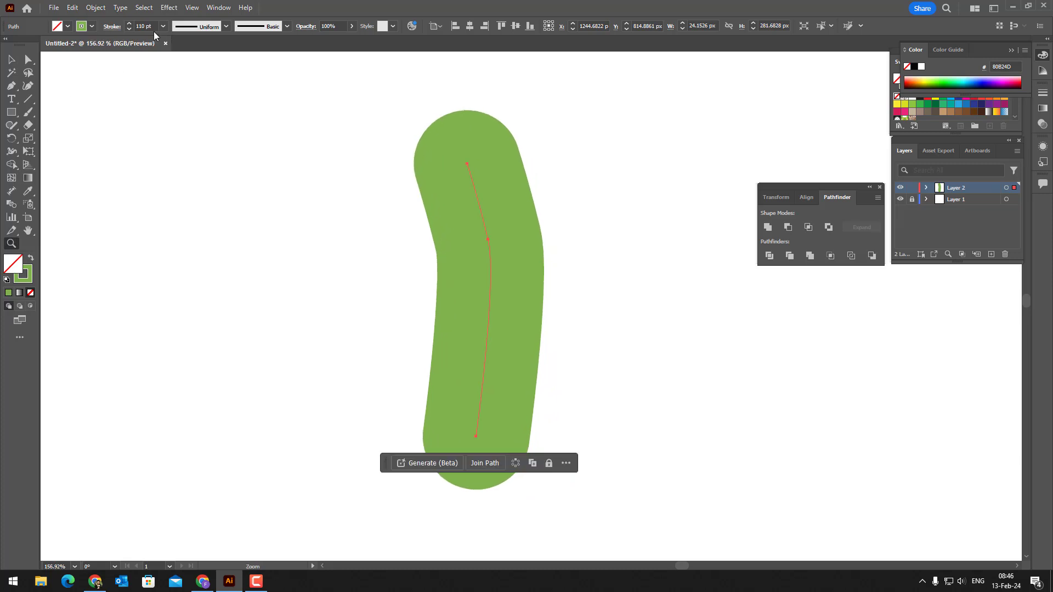
# Thicken the trunk path's stroke to 147 pt
pyautogui.scroll(20, 133, 26)
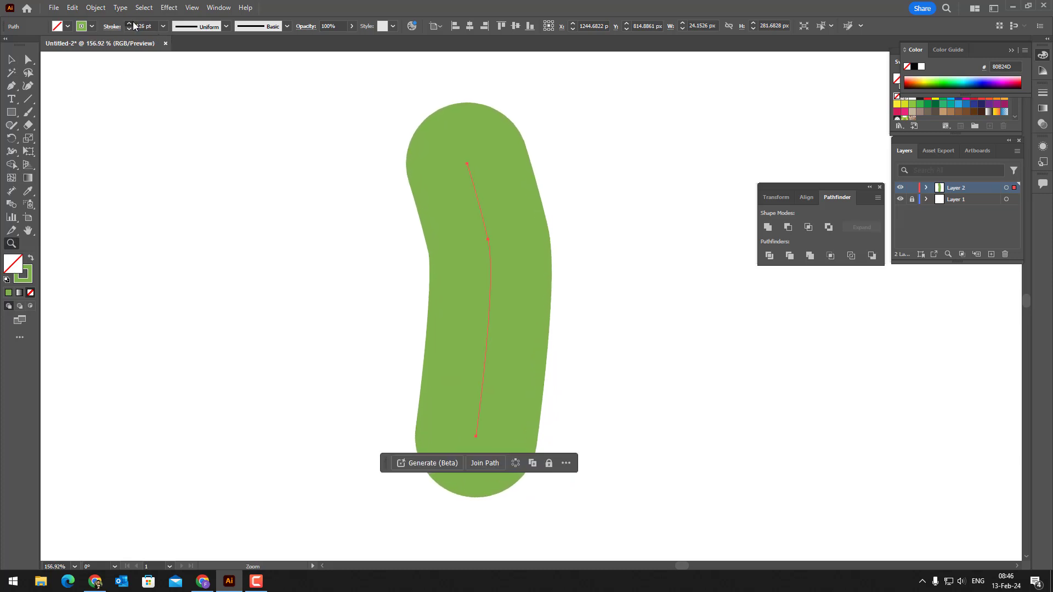
pyautogui.scroll(4, 134, 26)
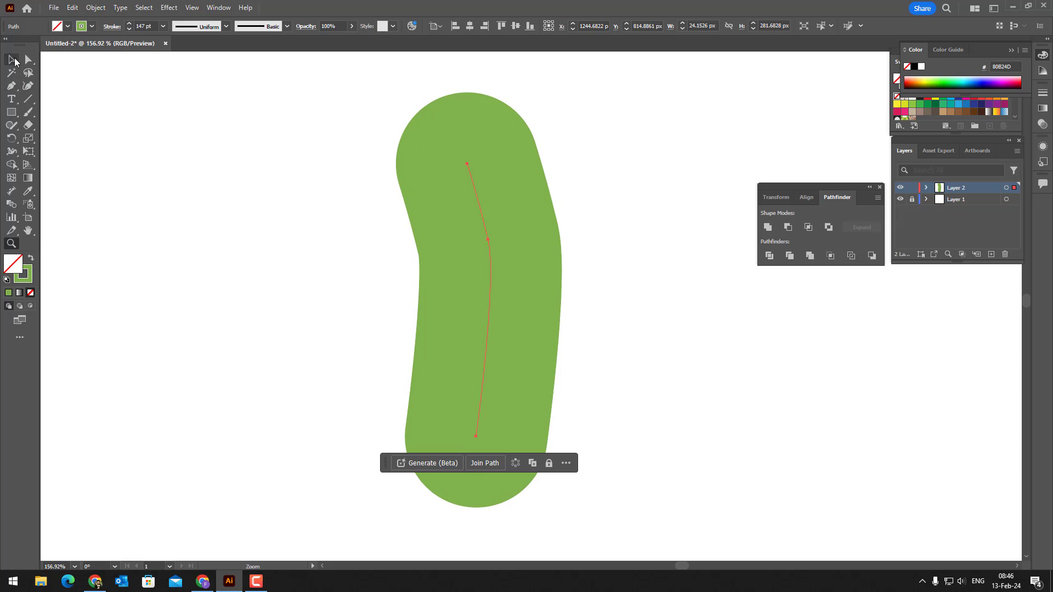
pyautogui.click(12, 60)
pyautogui.click(601, 345)
# Narrow the lower end of the trunk's stroke with the Width tool
pyautogui.moveTo(597, 336); pyautogui.dragTo(636, 353)
pyautogui.click(535, 344)
pyautogui.click(148, 225)
pyautogui.press('p')
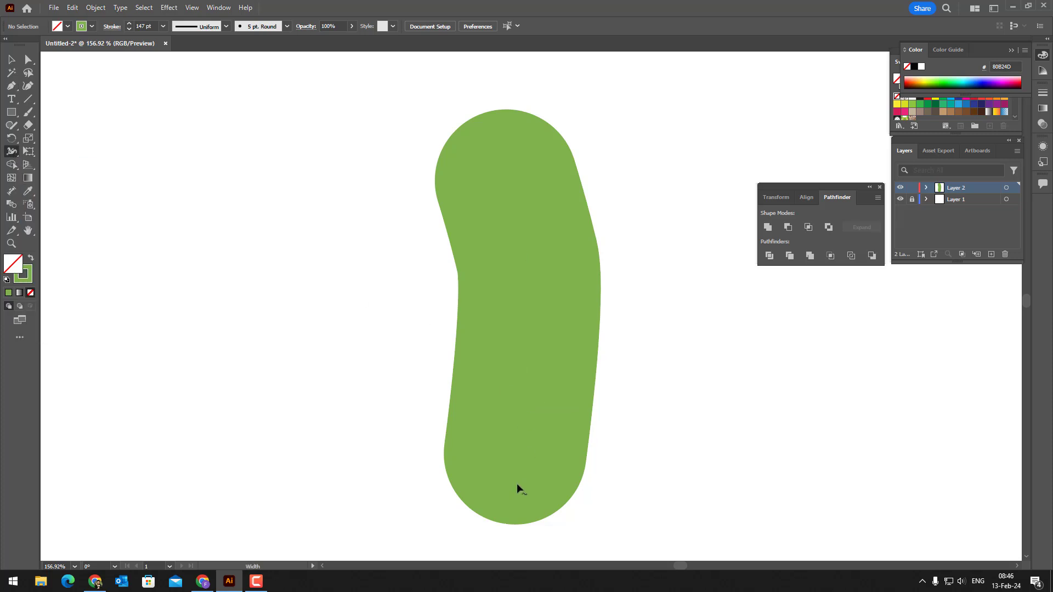
pyautogui.moveTo(515, 453); pyautogui.dragTo(560, 460)
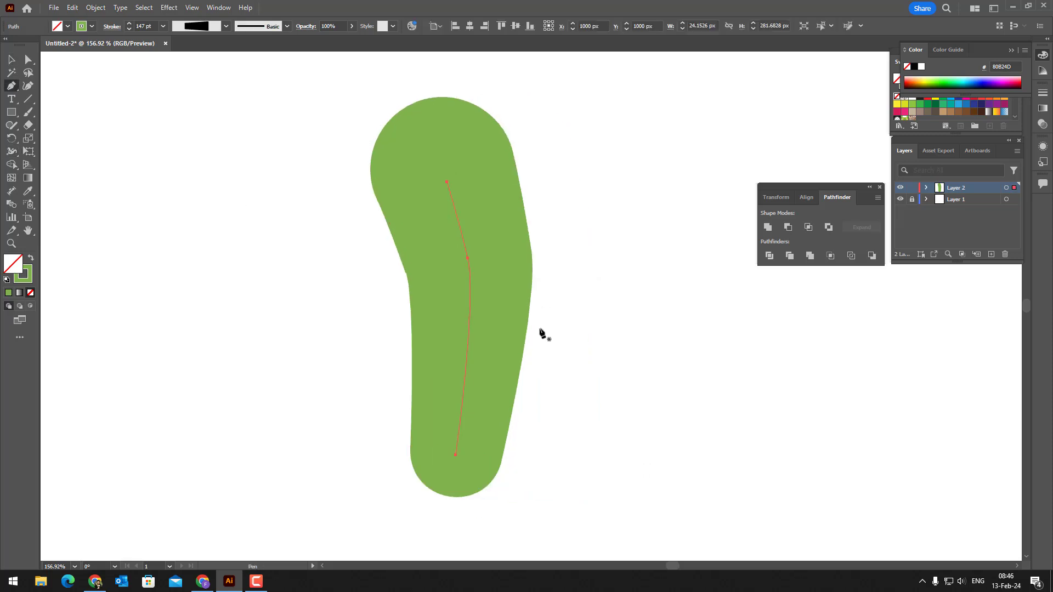
# Draw an L-shaped path about 100 by 59 px for the right arm and copy the trunk's stroke appearance to it
pyautogui.click(557, 361)
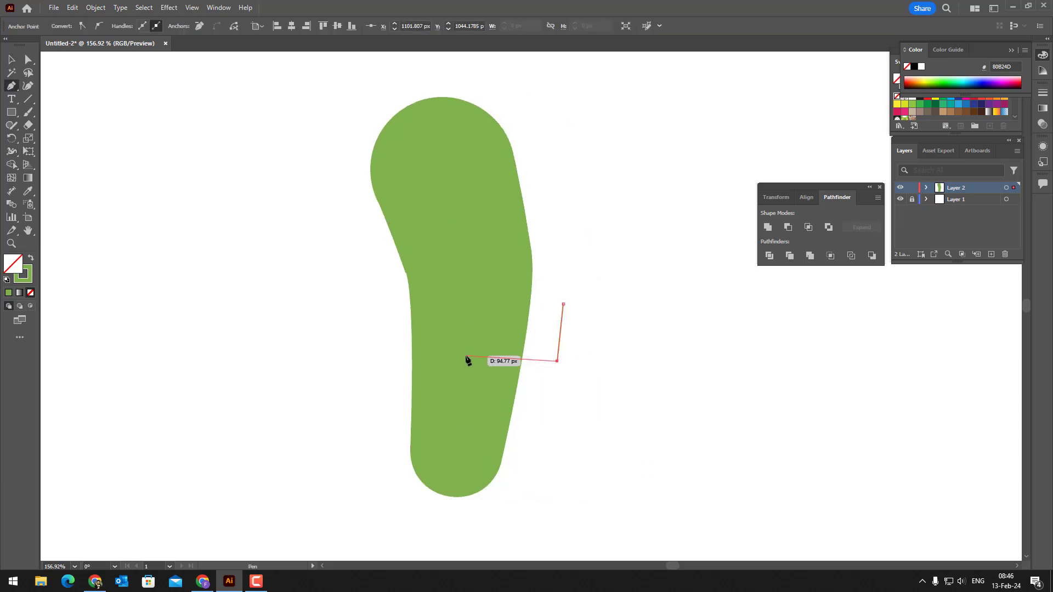
pyautogui.click(28, 191)
pyautogui.click(474, 311)
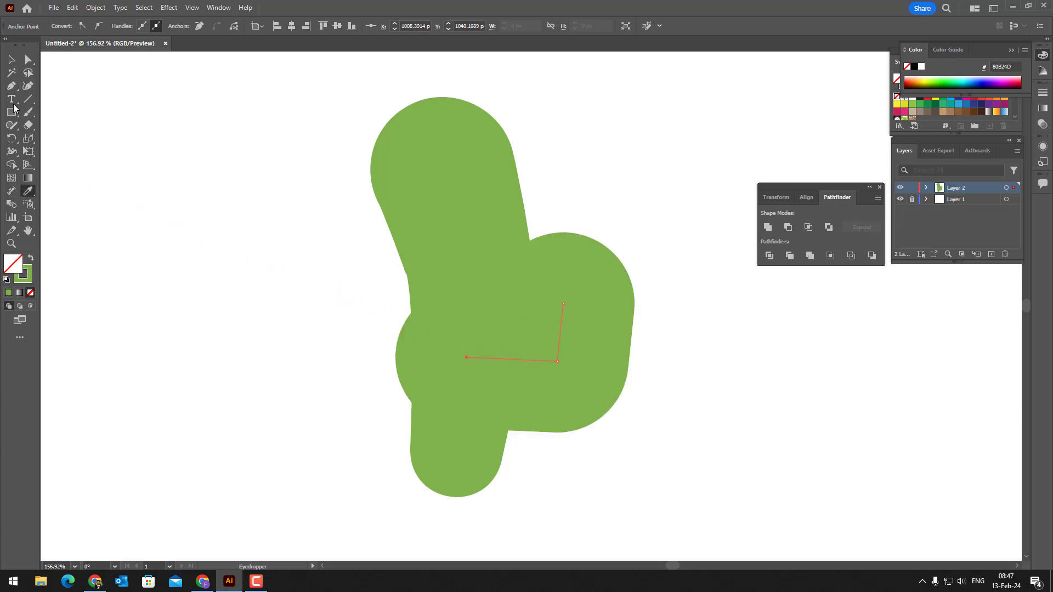
# Reduce the right arm's stroke weight to 67 pt and nudge the arm outward from the trunk
pyautogui.click(11, 59)
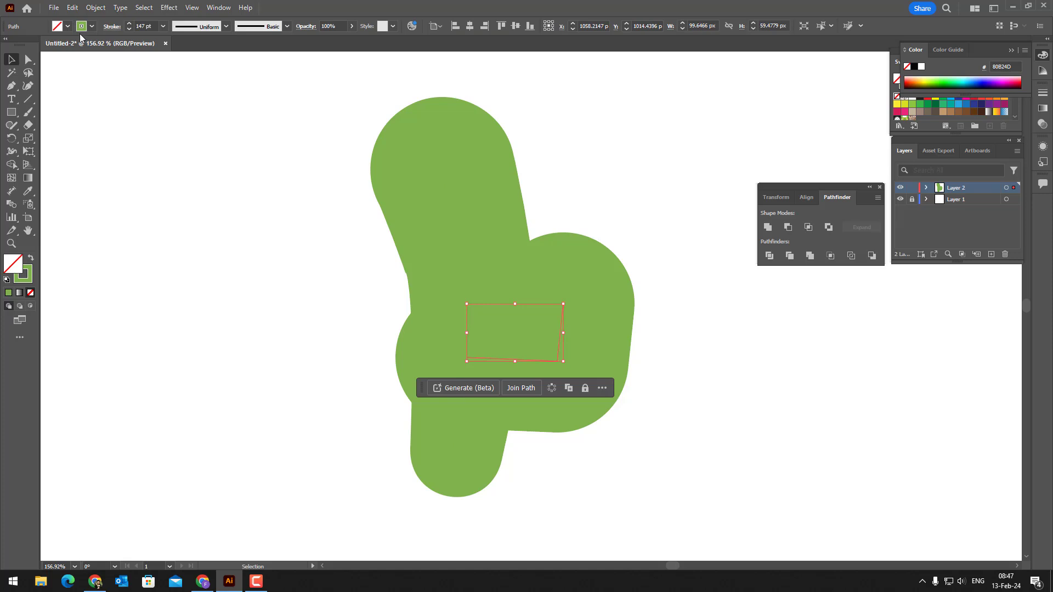
pyautogui.click(127, 30)
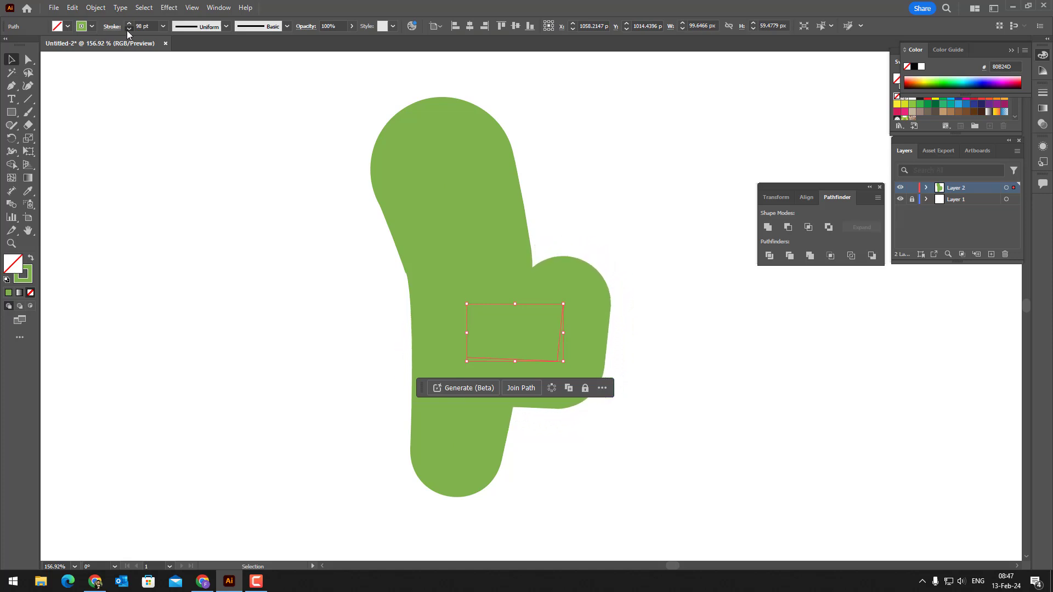
pyautogui.click(128, 30)
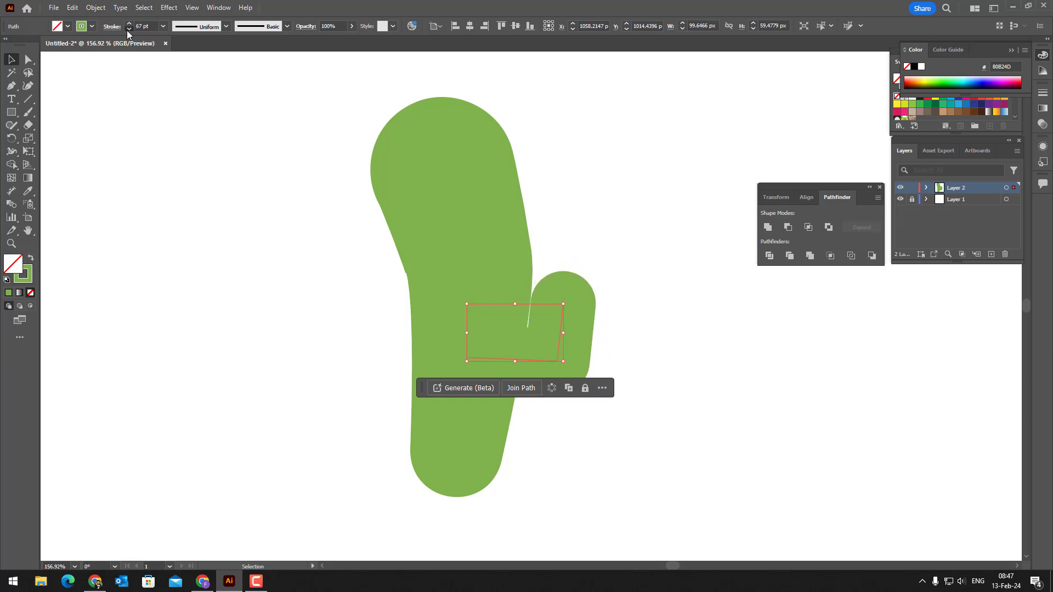
pyautogui.press('Right')
pyautogui.press('Right')
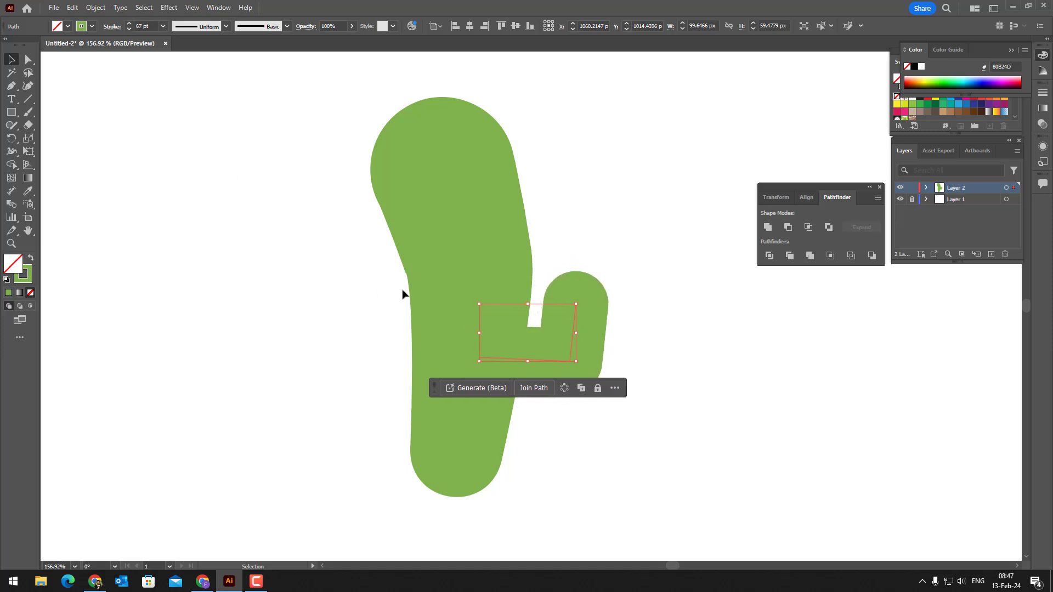
pyautogui.click(720, 259)
pyautogui.moveTo(702, 364); pyautogui.dragTo(722, 354)
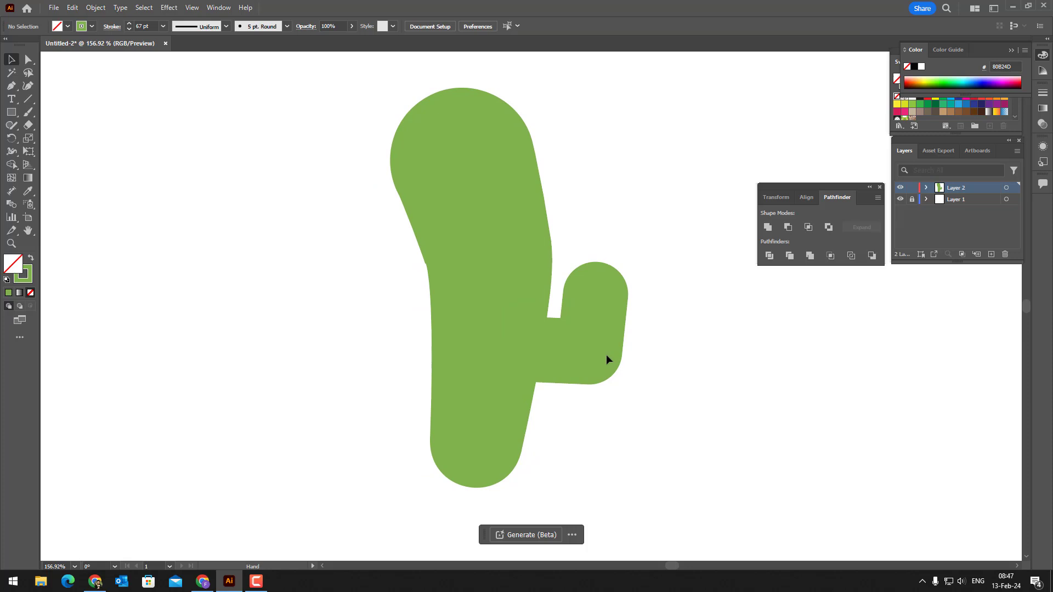
# Reflect a copy of the right arm across the vertical axis and place it slightly higher on the trunk's left side
pyautogui.click(591, 332)
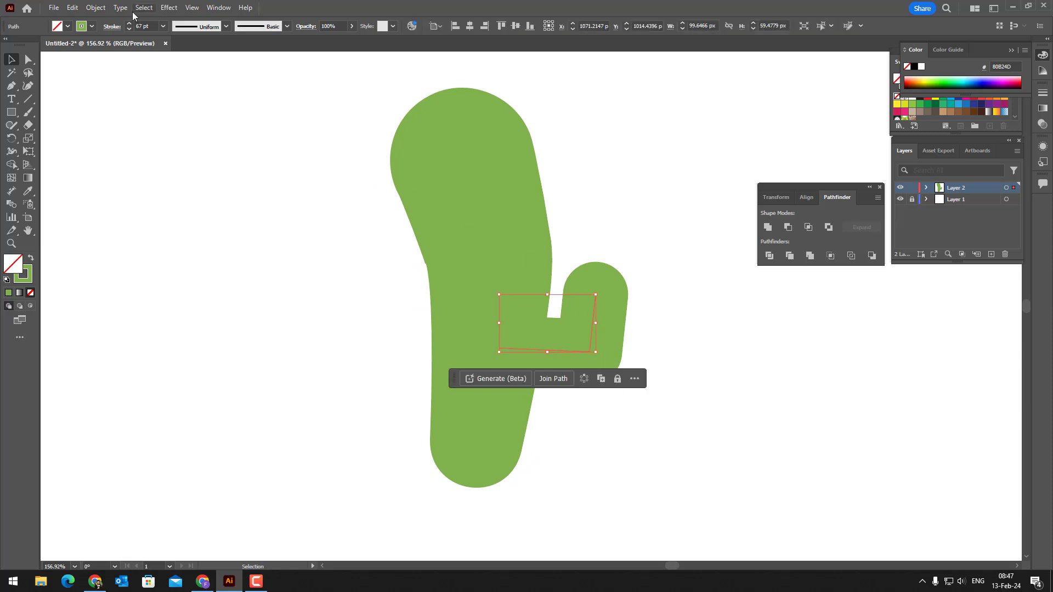
pyautogui.click(87, 8)
pyautogui.moveTo(118, 20)
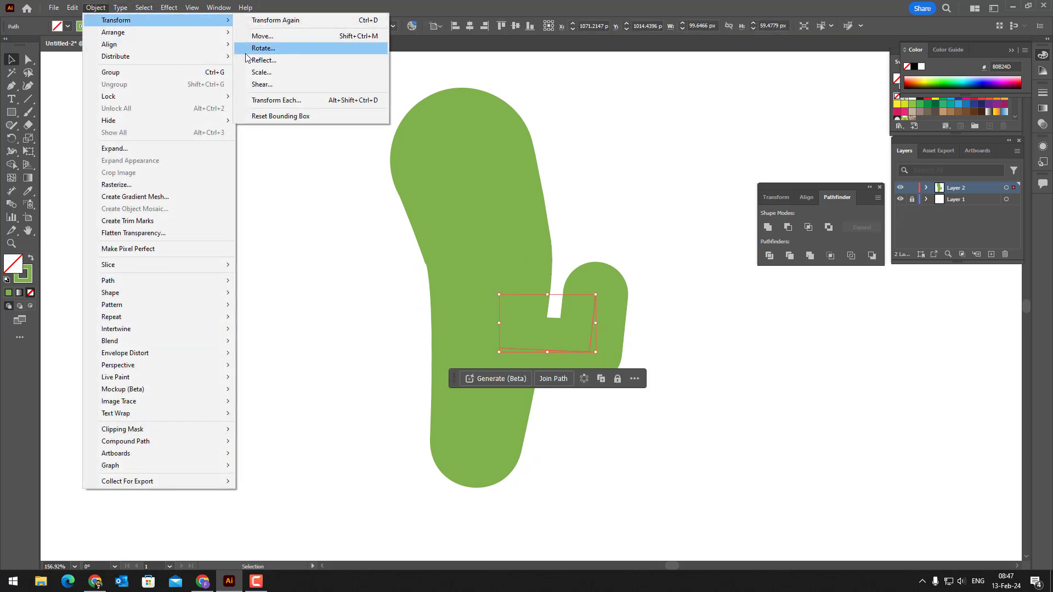
pyautogui.click(248, 61)
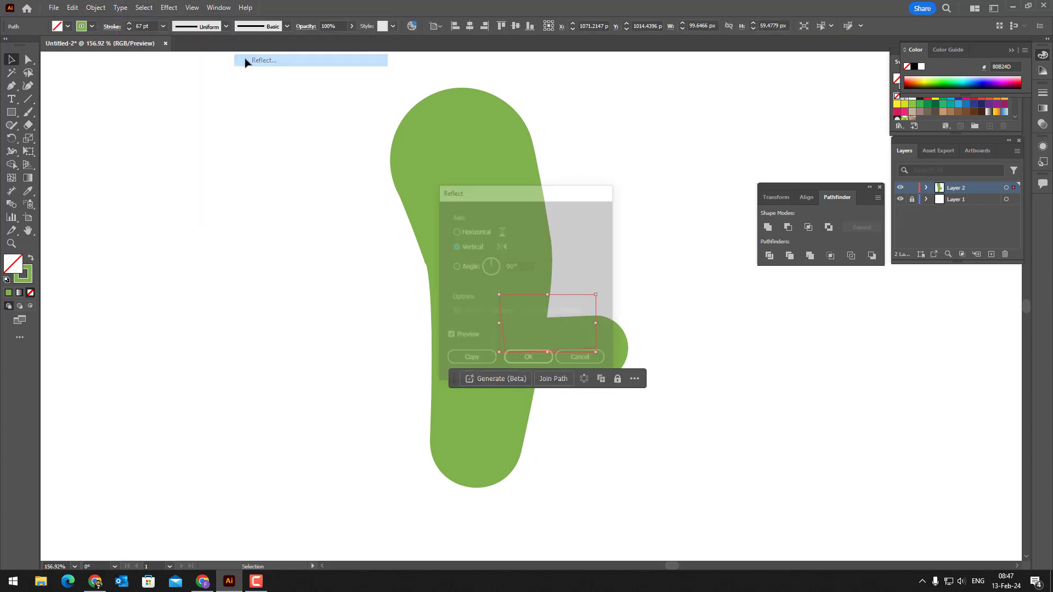
pyautogui.click(480, 364)
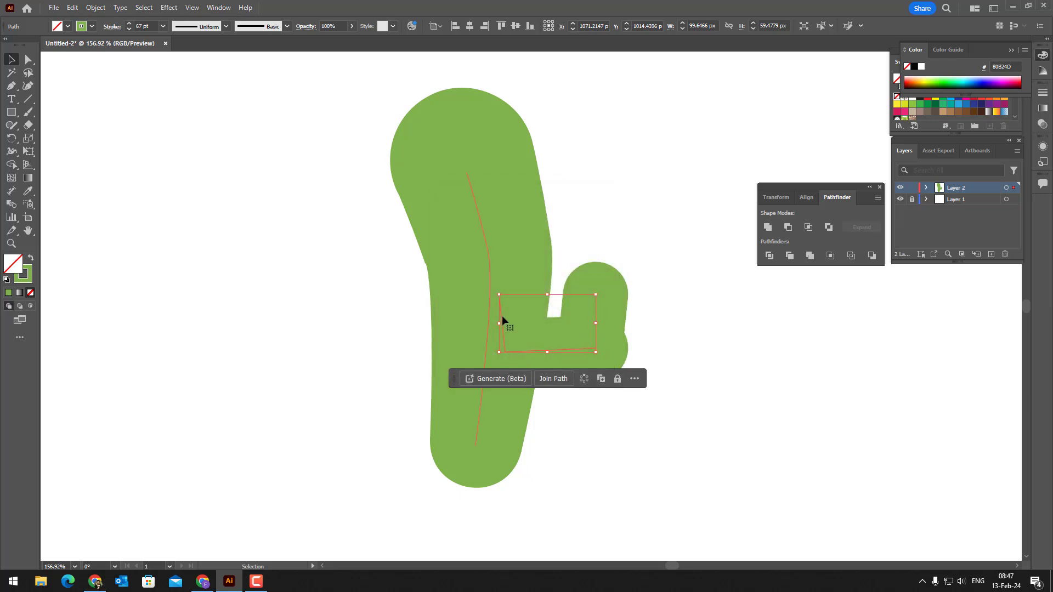
pyautogui.moveTo(500, 316); pyautogui.dragTo(347, 284)
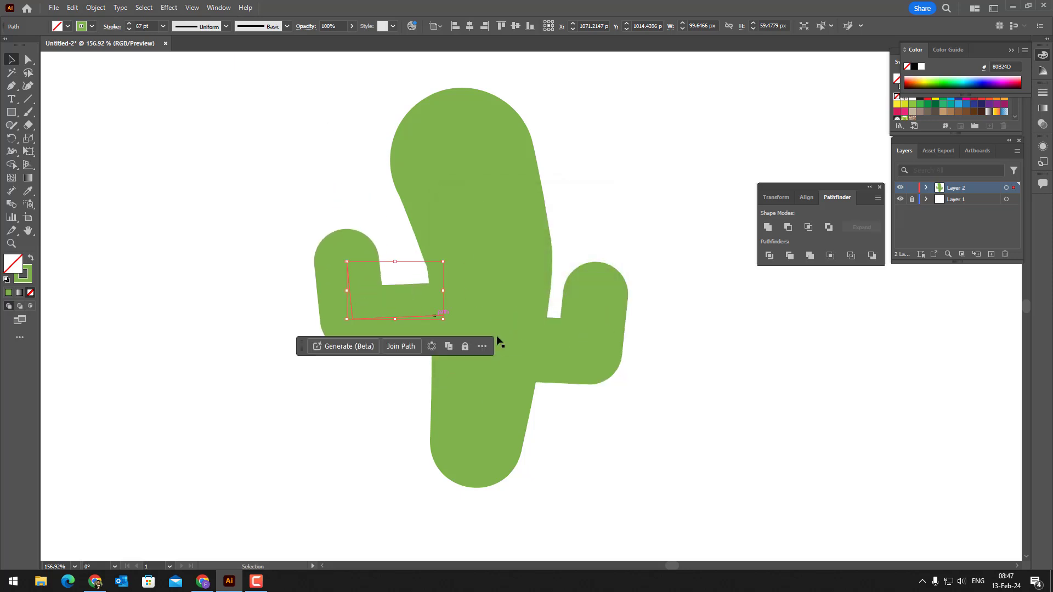
pyautogui.moveTo(420, 314); pyautogui.dragTo(447, 322)
# Bend the left and right arm paths into rounded curves with the Curvature tool
pyautogui.click(27, 86)
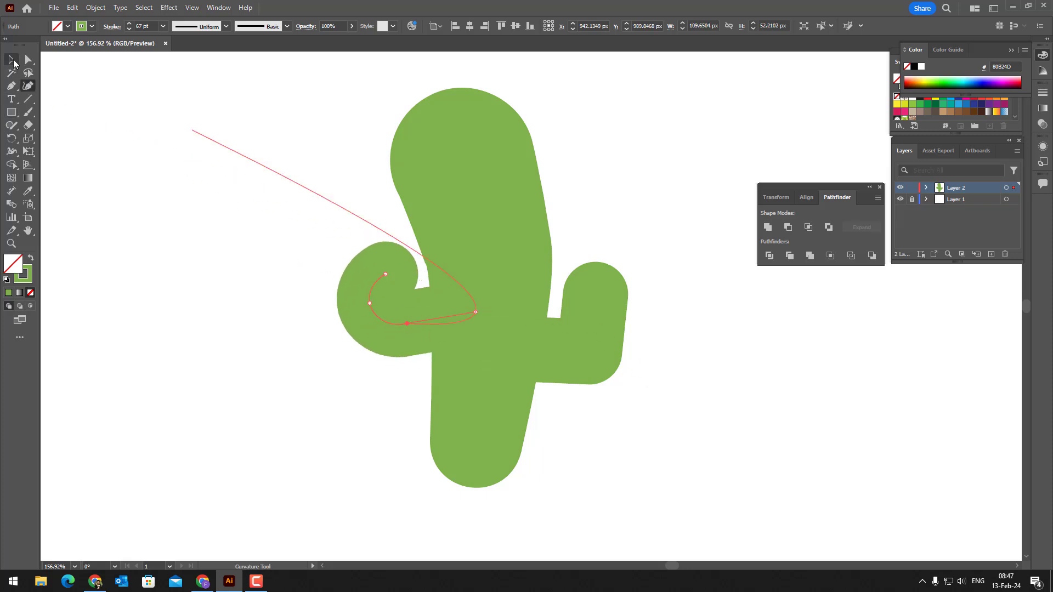
pyautogui.click(12, 60)
pyautogui.click(628, 364)
pyautogui.click(594, 337)
pyautogui.click(27, 86)
pyautogui.click(593, 321)
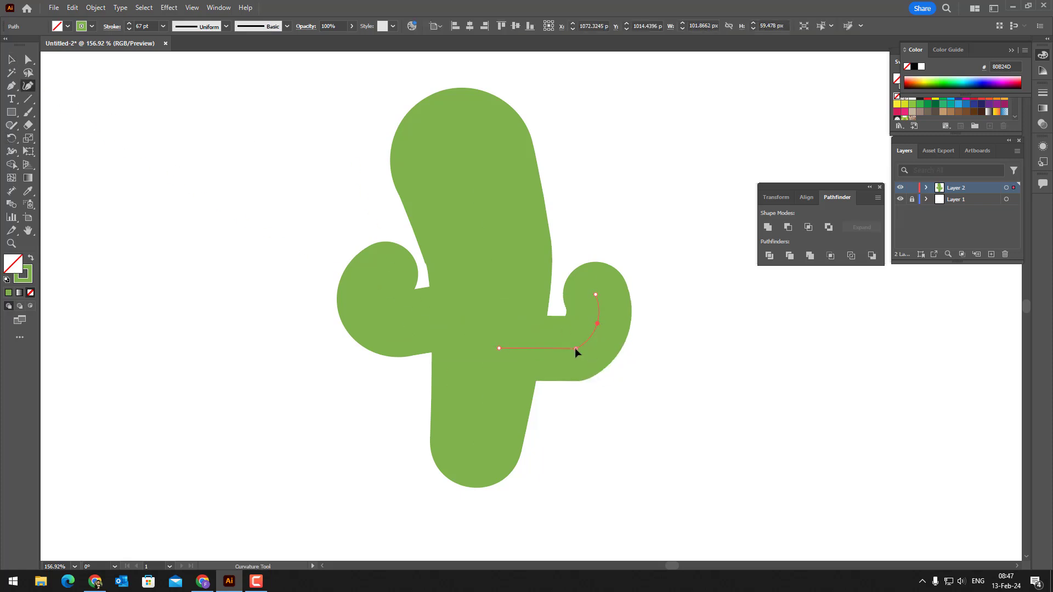
pyautogui.click(11, 59)
# Expand the appearance, fill and stroke of the trunk and both arms, and unite them into one shape
pyautogui.scroll(-1, 595, 377)
pyautogui.moveTo(624, 431); pyautogui.dragTo(225, 137)
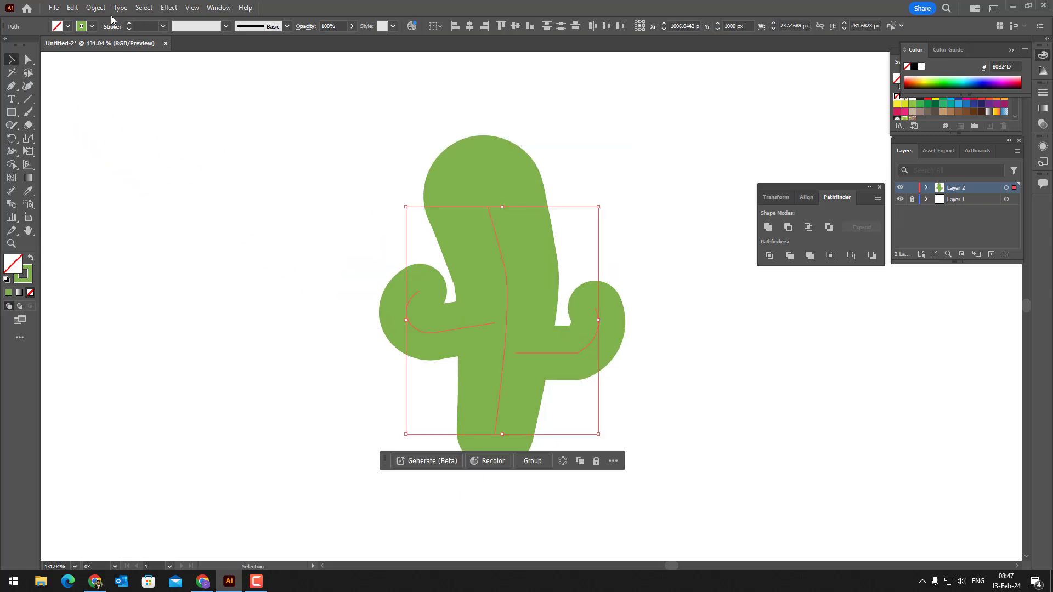
pyautogui.click(96, 8)
pyautogui.click(127, 160)
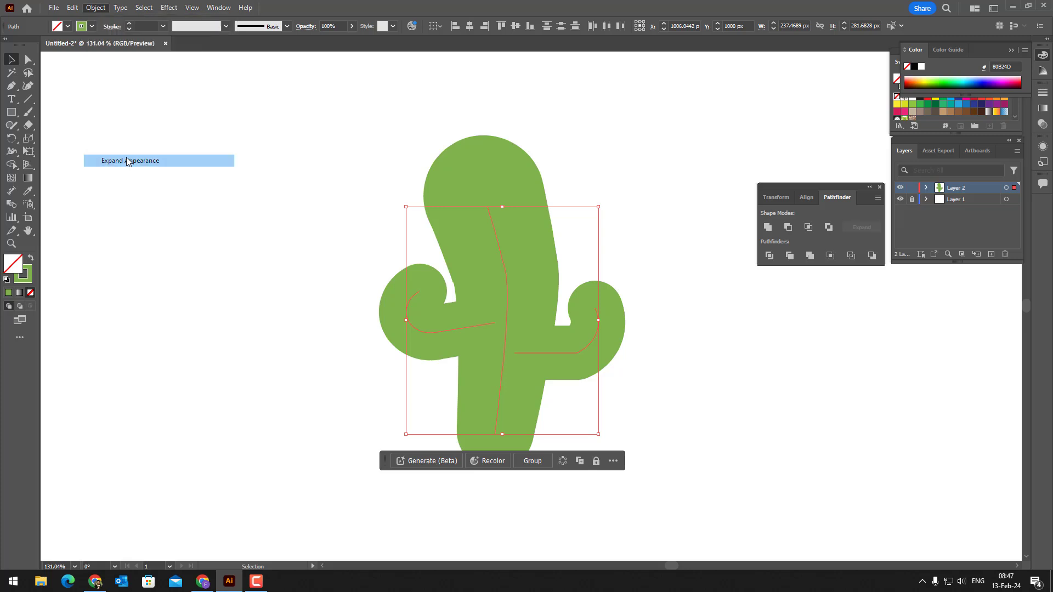
pyautogui.click(95, 8)
pyautogui.click(152, 151)
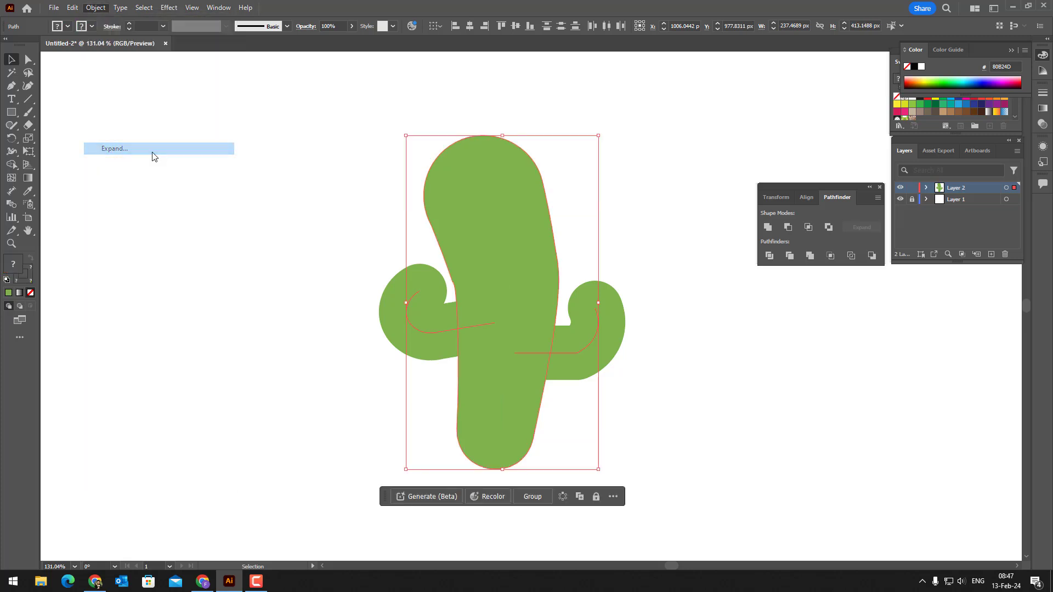
pyautogui.click(495, 351)
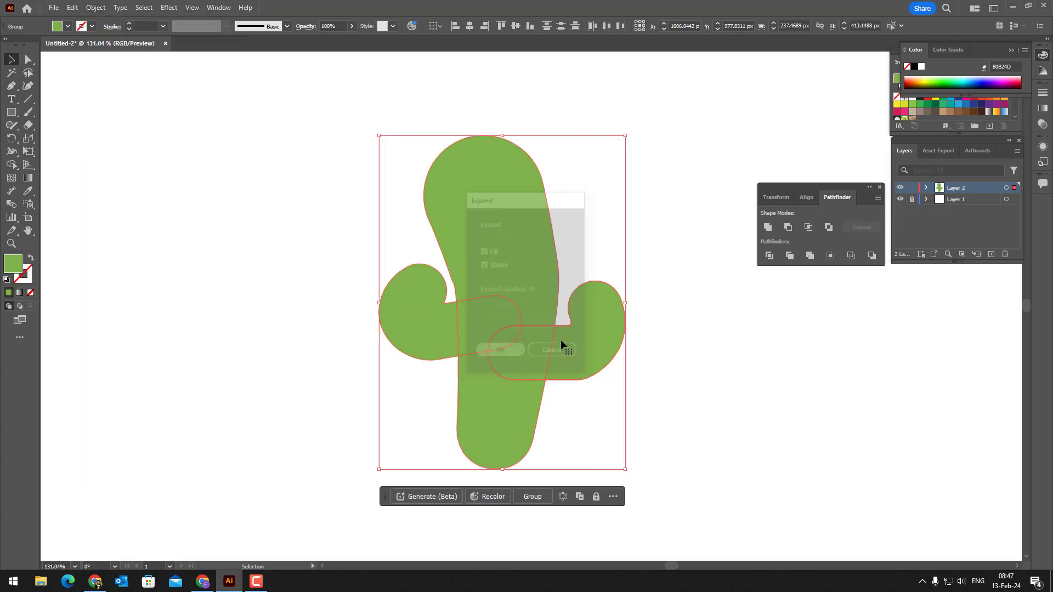
pyautogui.click(771, 231)
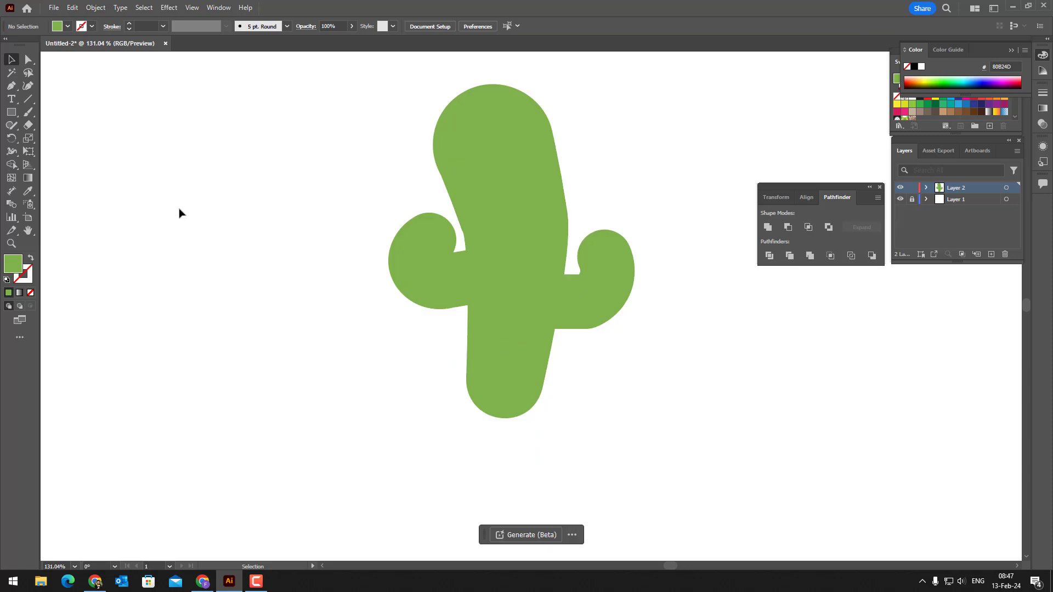
# Draw a rectangle about 255 by 48 px across the cactus's base and fill it with orange EAA36A
pyautogui.click(14, 116)
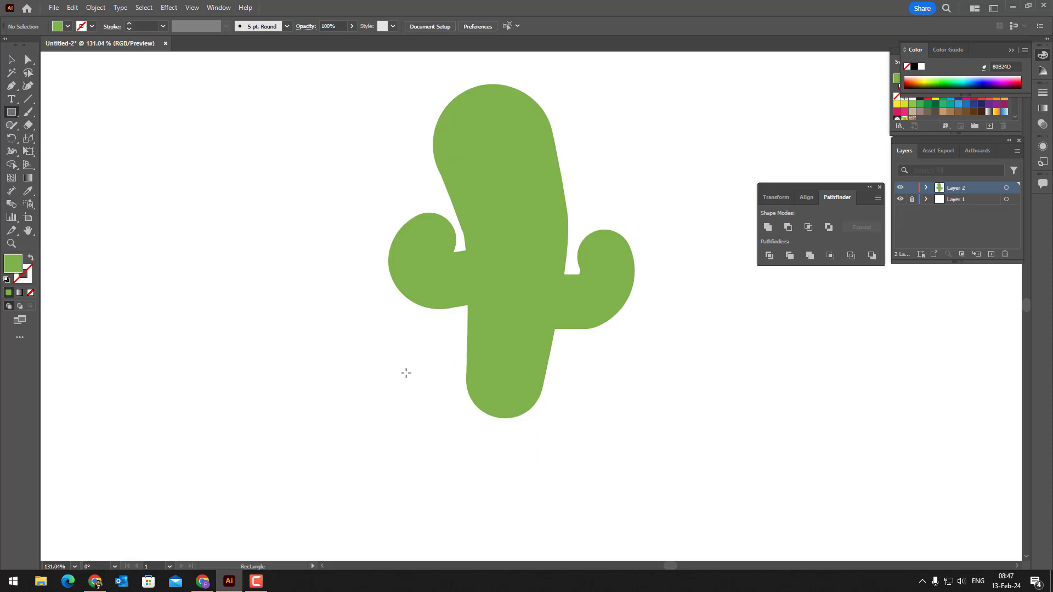
pyautogui.moveTo(500, 378); pyautogui.dragTo(604, 406)
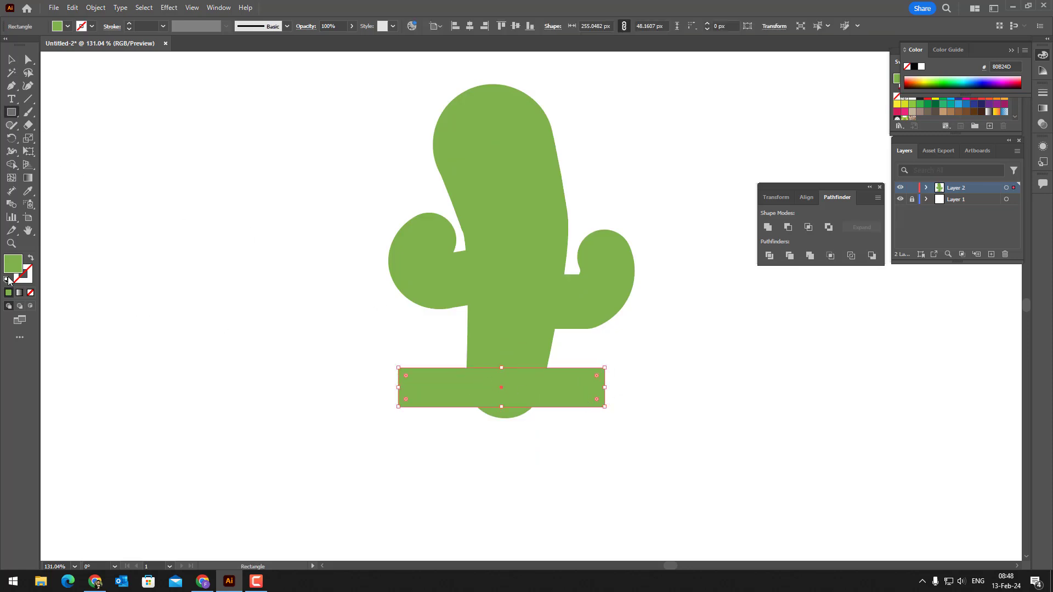
pyautogui.doubleClick(15, 269)
pyautogui.moveTo(541, 346); pyautogui.dragTo(573, 281)
pyautogui.click(459, 230)
pyautogui.click(637, 221)
pyautogui.scroll(-2, 573, 281)
pyautogui.click(11, 59)
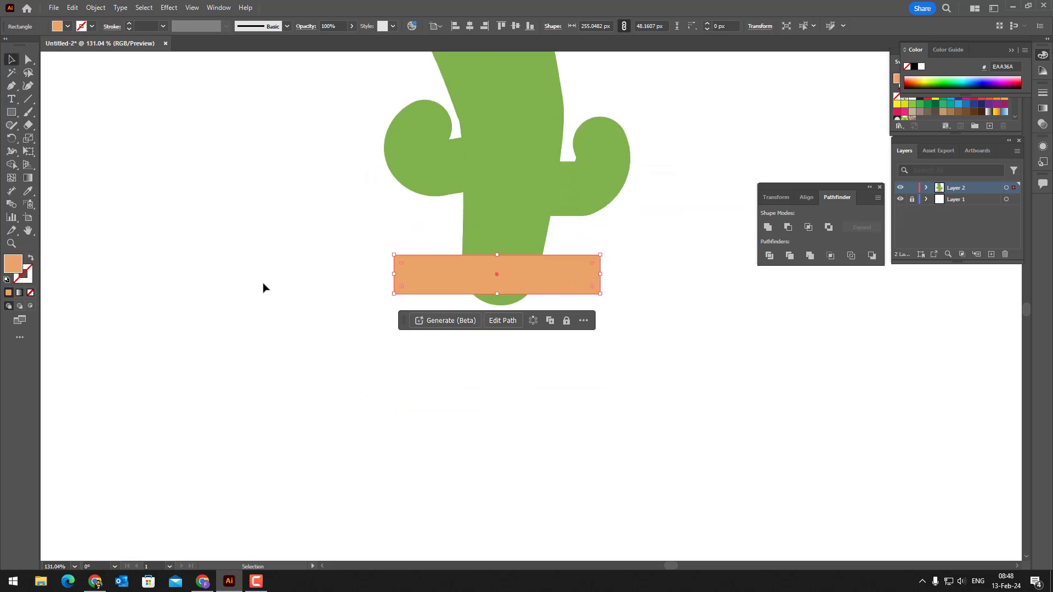
# Draw the pot body as an orange rectangle about 195 by 145 px, directly beneath the rim and centred on it
pyautogui.click(273, 294)
pyautogui.click(12, 113)
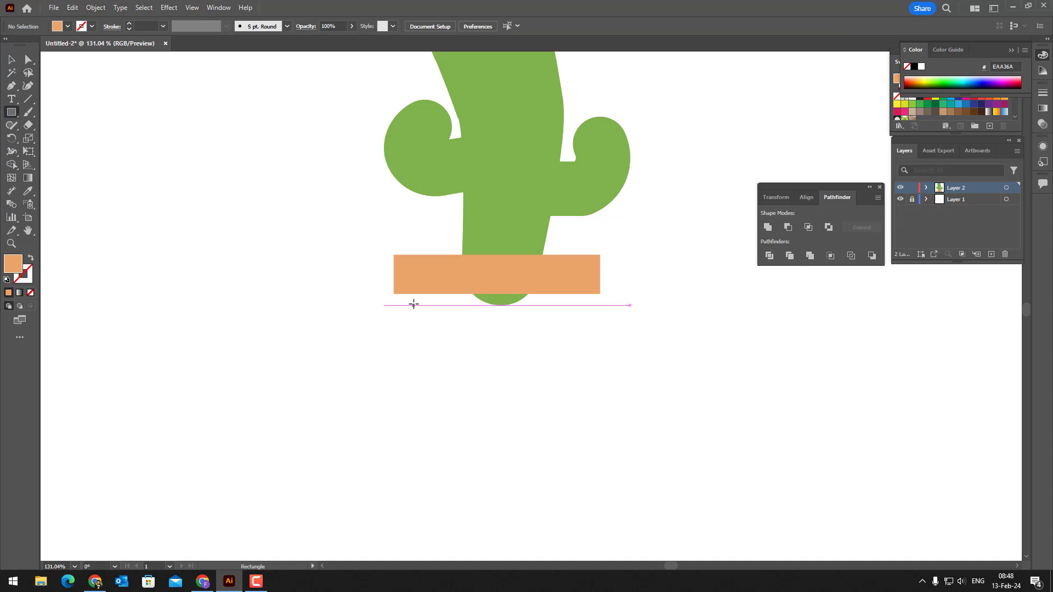
pyautogui.moveTo(414, 304); pyautogui.dragTo(572, 451)
pyautogui.press('v')
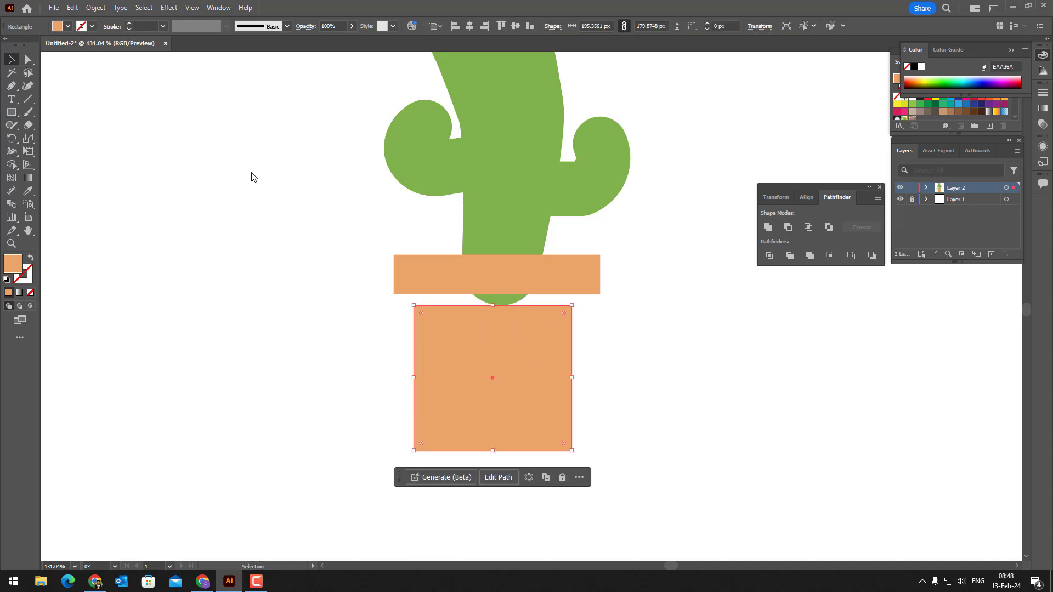
pyautogui.moveTo(491, 377); pyautogui.dragTo(496, 363)
pyautogui.click(506, 352)
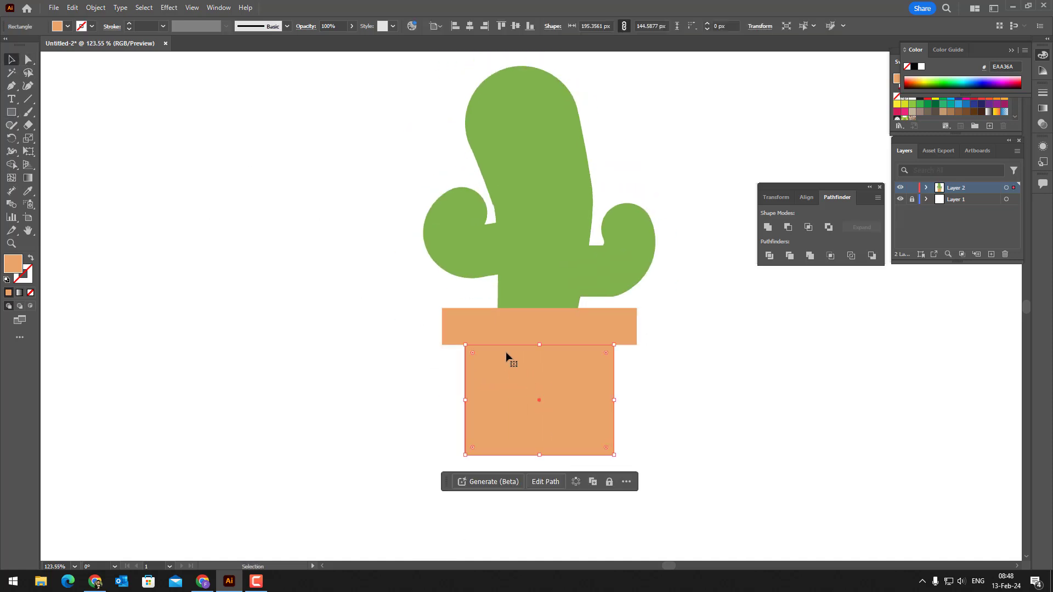
# Duplicate the pot body in place and shorten the copy to a strip about 38 px high below the rim
pyautogui.click(73, 8)
pyautogui.click(89, 60)
pyautogui.click(73, 8)
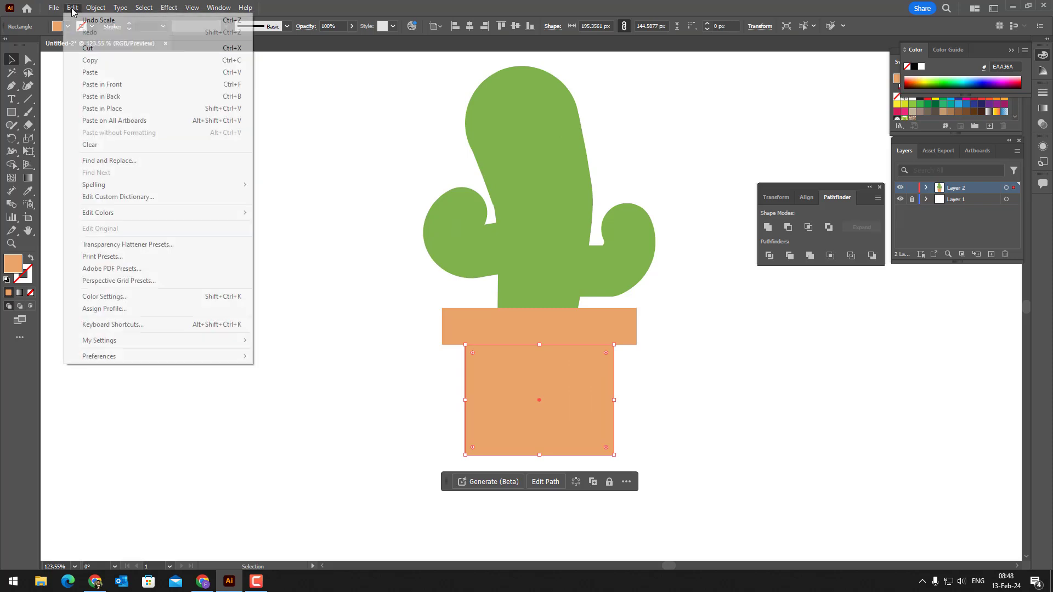
pyautogui.click(110, 72)
pyautogui.moveTo(543, 456); pyautogui.dragTo(555, 376)
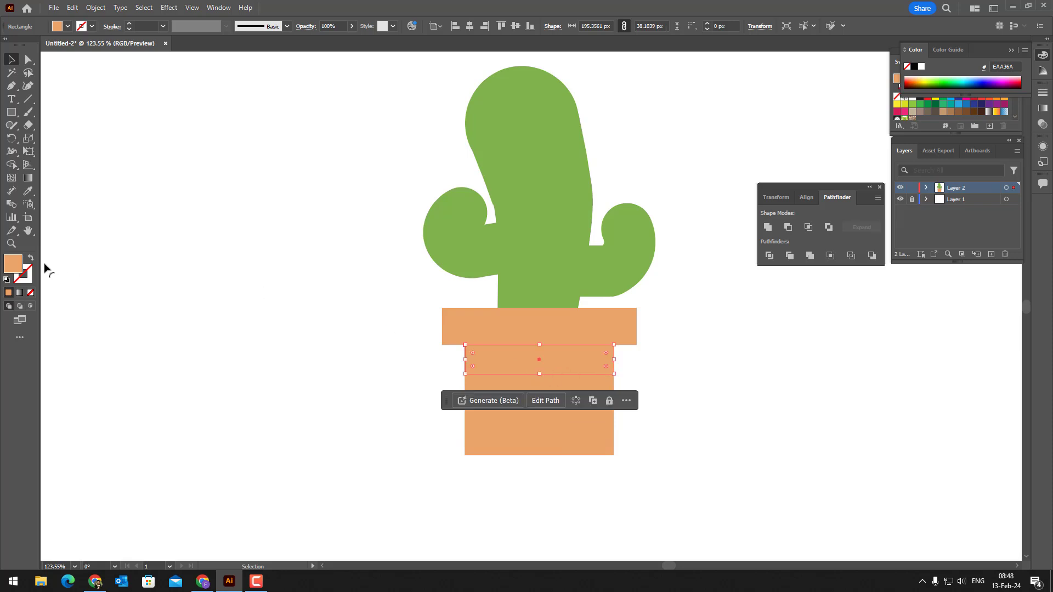
# Fill the strip below the rim with the darker orange D88A55
pyautogui.doubleClick(12, 265)
pyautogui.click(467, 238)
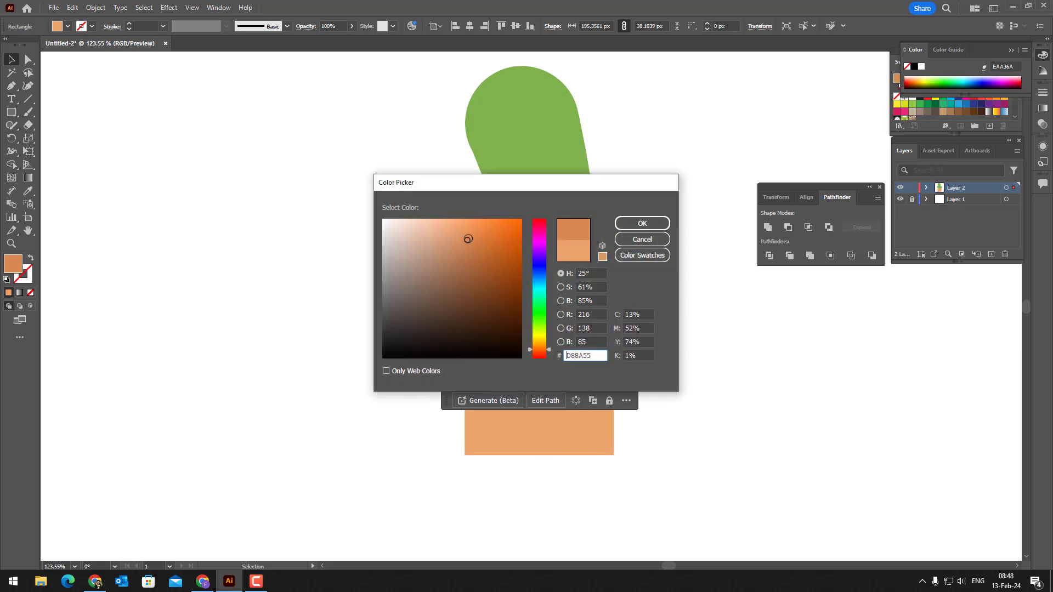
pyautogui.click(651, 226)
pyautogui.click(670, 360)
# Group the pot body with its dark strip and perspective-distort the group so its upper edge widens to about 221 px
pyautogui.moveTo(677, 402); pyautogui.dragTo(641, 411)
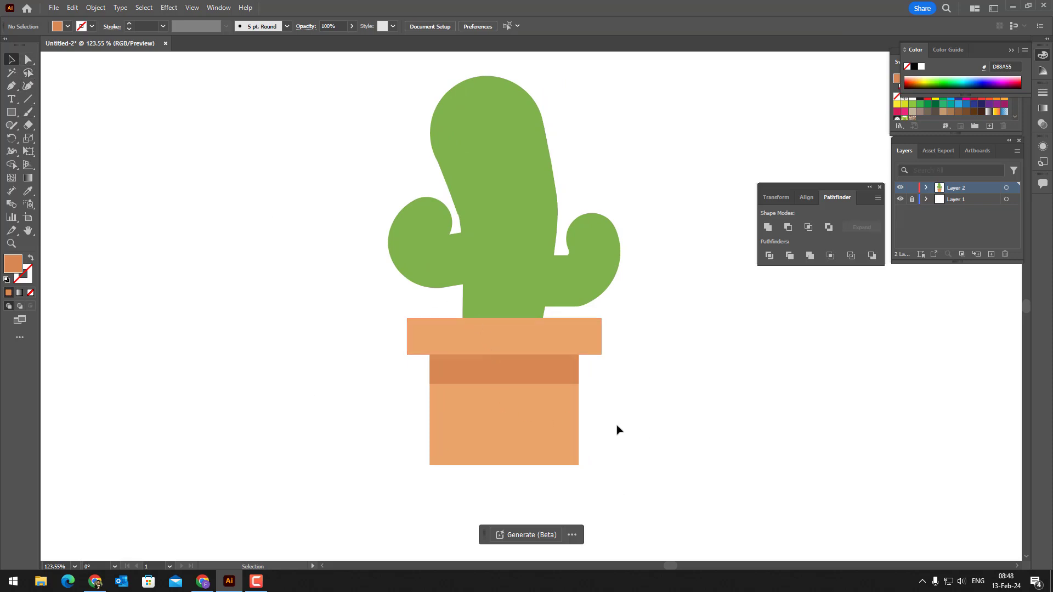
pyautogui.moveTo(577, 375); pyautogui.dragTo(573, 369)
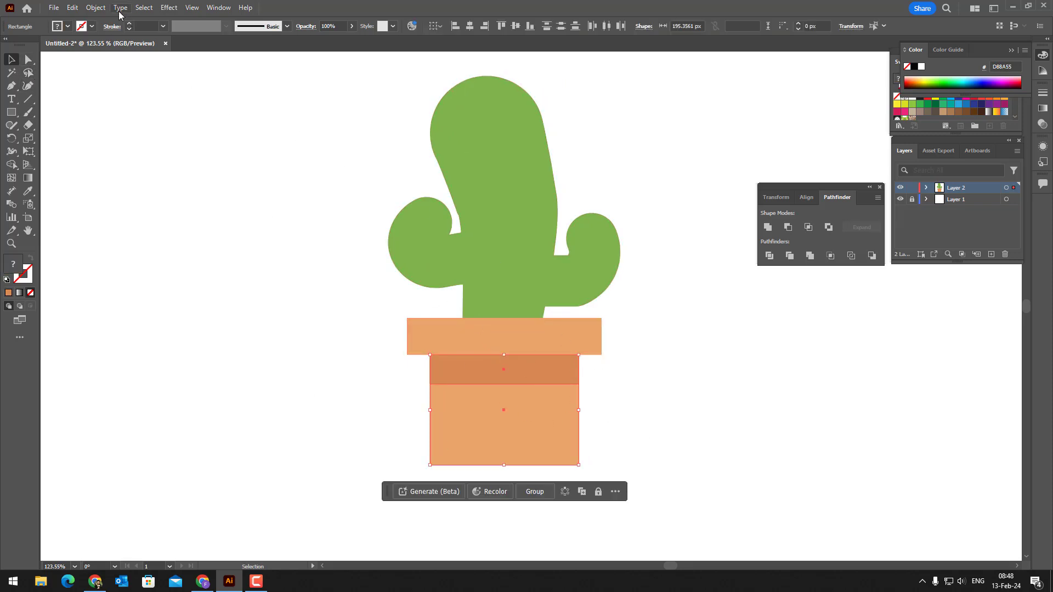
pyautogui.click(96, 8)
pyautogui.click(99, 71)
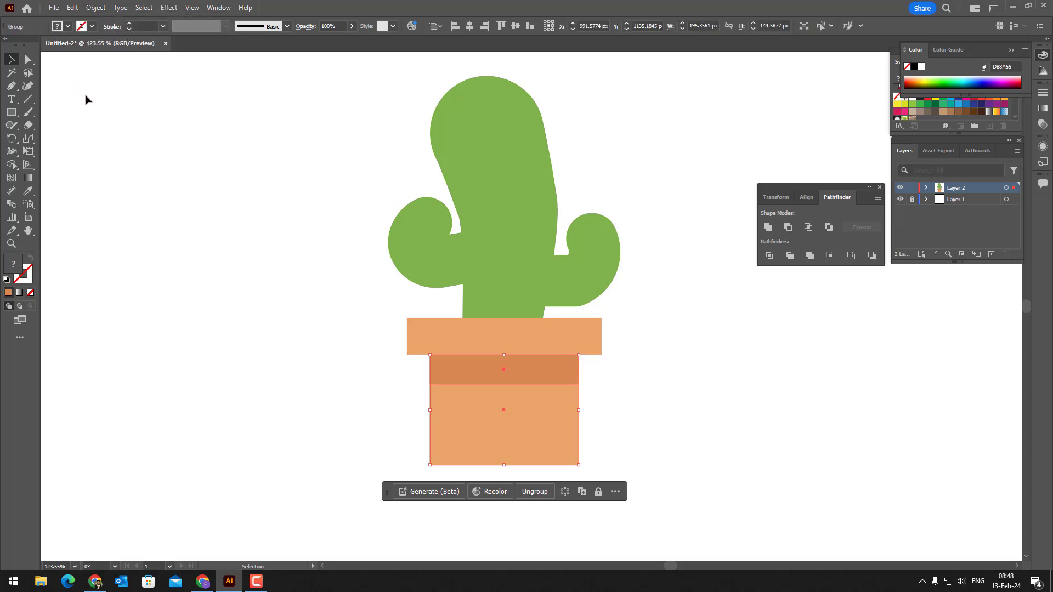
pyautogui.press('e')
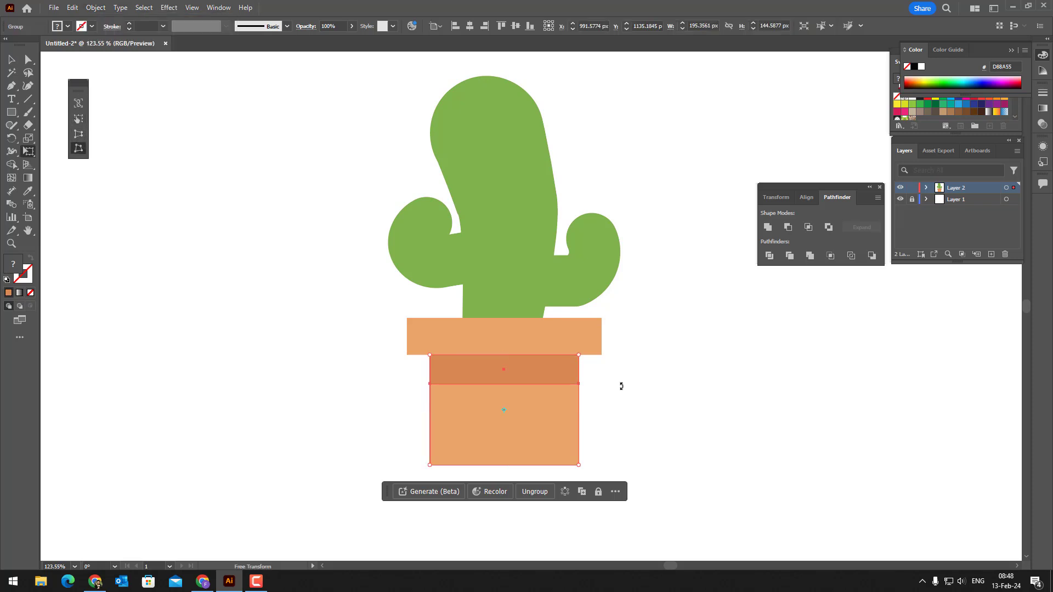
pyautogui.moveTo(584, 355); pyautogui.dragTo(588, 354)
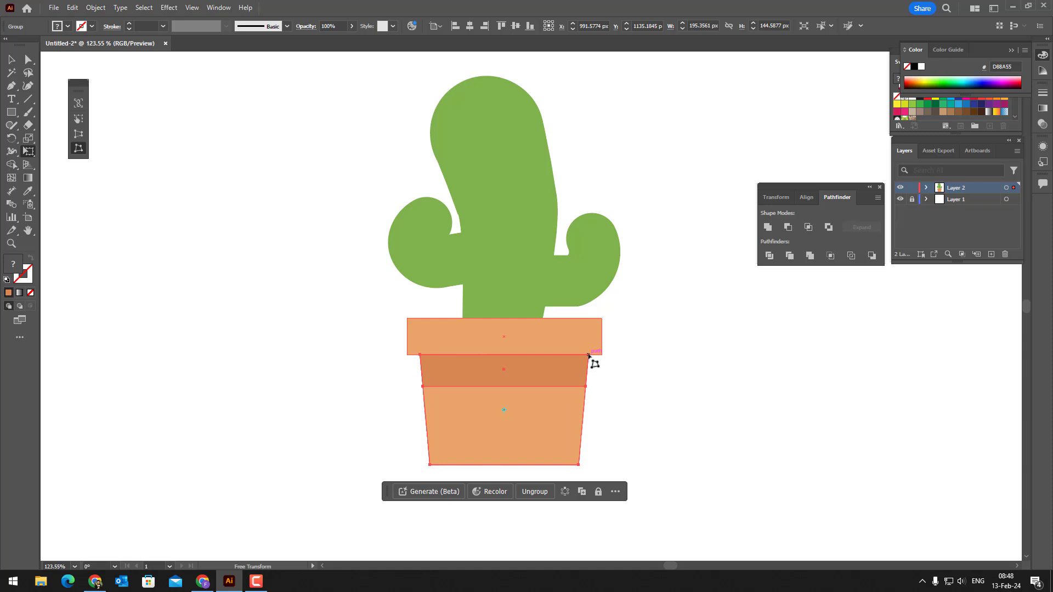
# Round the pot body's two bottom corners to a radius of about 10.7 px and round the rim's corners
pyautogui.click(29, 59)
pyautogui.click(713, 472)
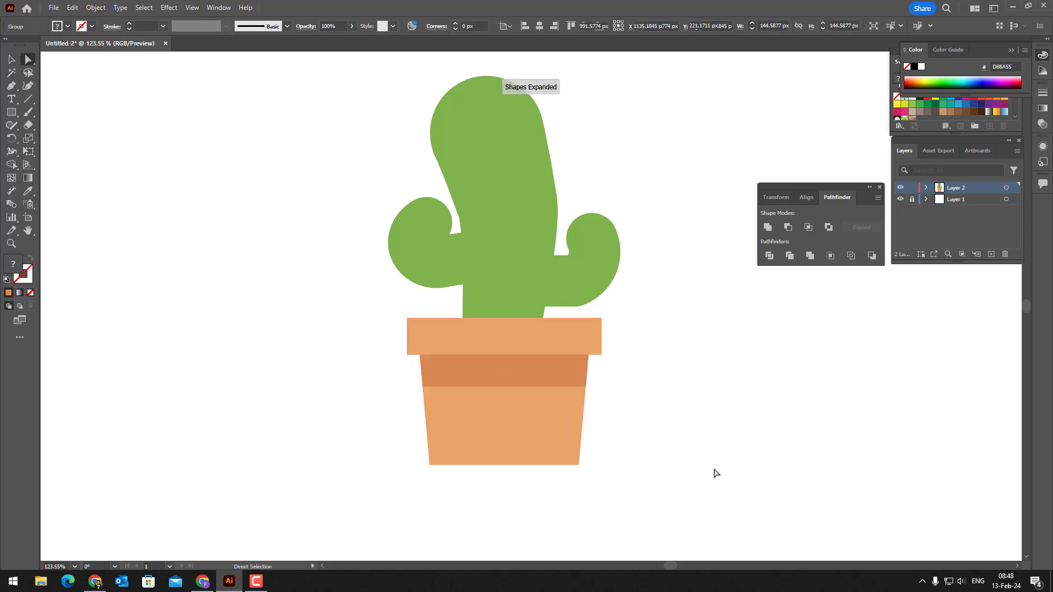
pyautogui.moveTo(646, 477); pyautogui.dragTo(365, 455)
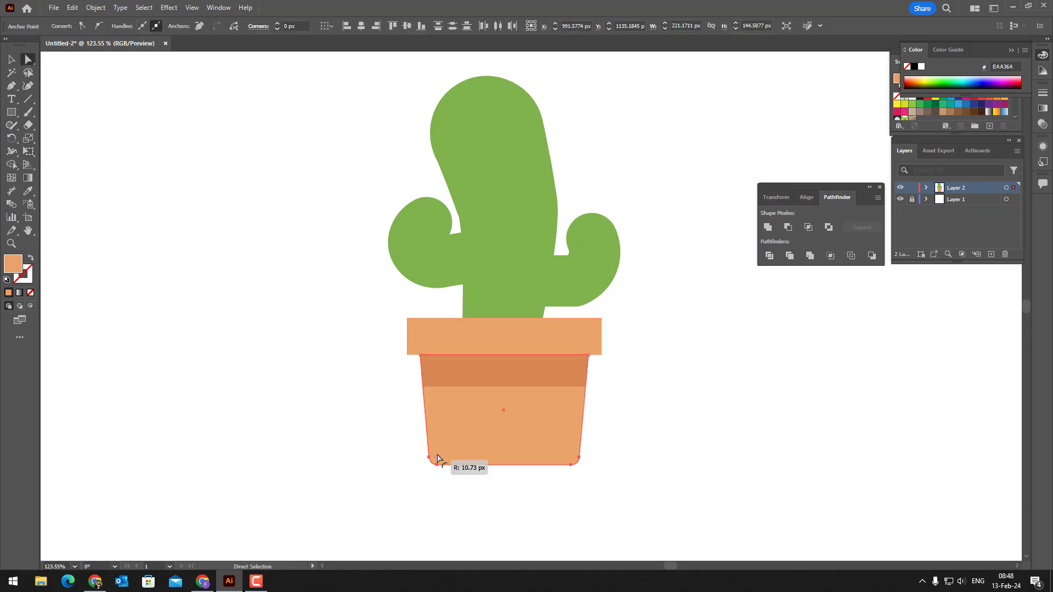
pyautogui.click(599, 341)
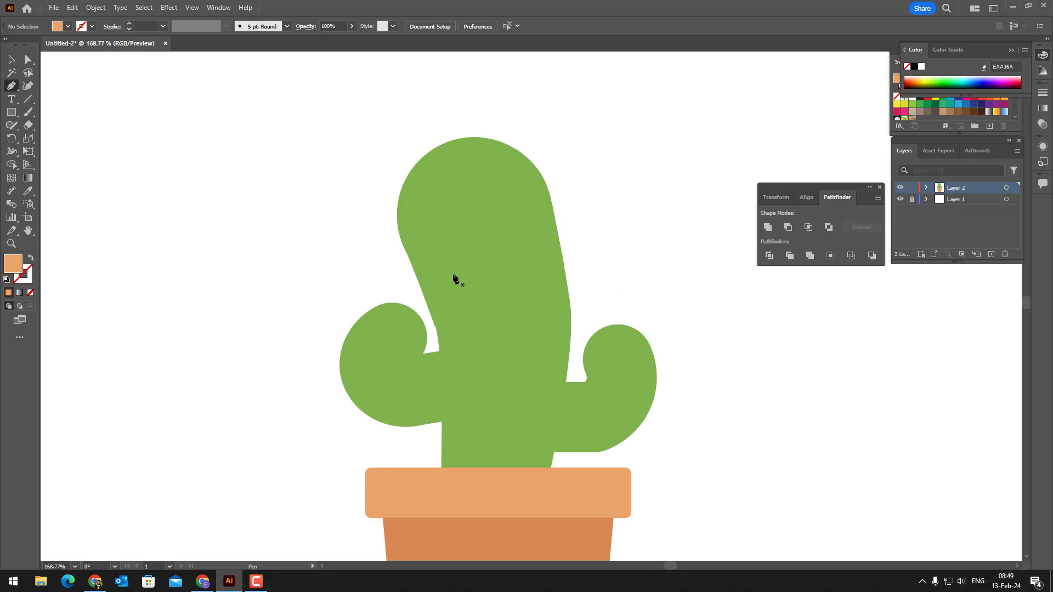
# Draw a short spine path near the trunk's top, with an 8 pt stroke in dark green 6E9342 and a tapered width profile
pyautogui.click(472, 183)
pyautogui.click(478, 204)
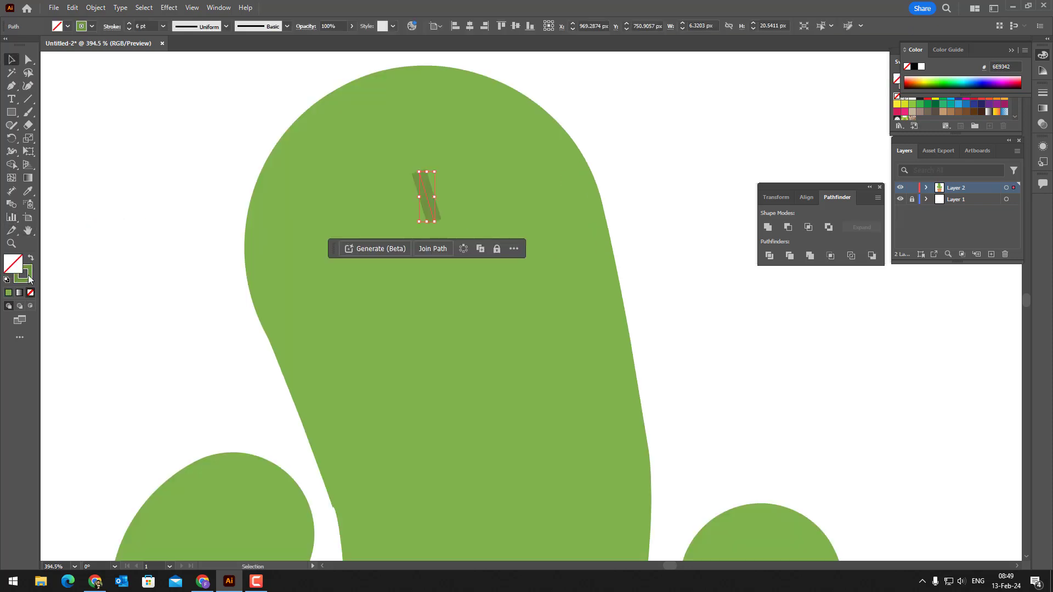
pyautogui.click(28, 277)
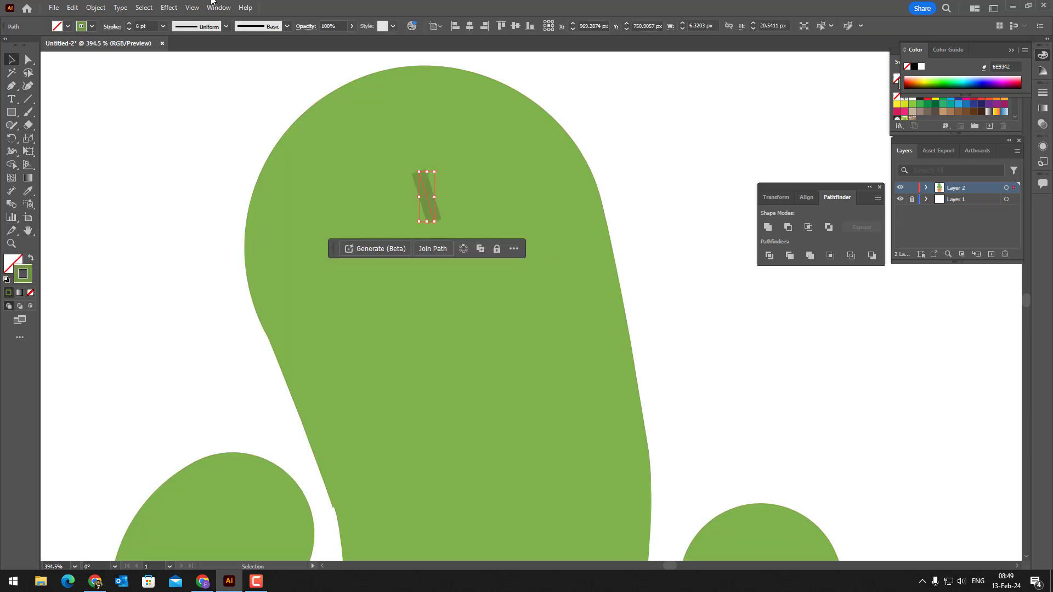
pyautogui.click(209, 28)
pyautogui.press('Escape')
pyautogui.click(737, 264)
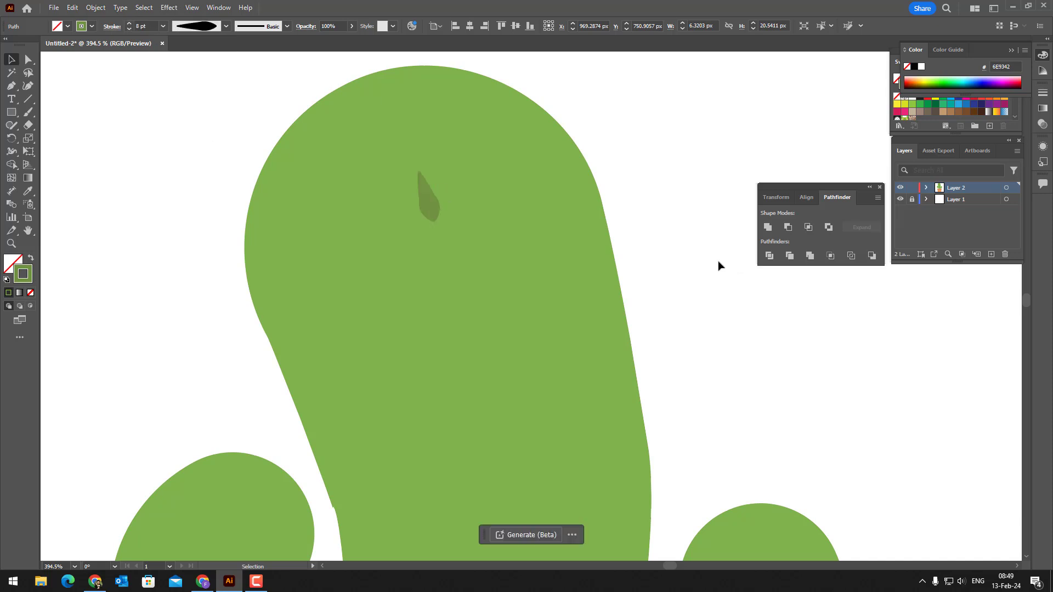
# Place the spine on the trunk's top edge and expand its appearance into a filled shape
pyautogui.scroll(2, 701, 219)
pyautogui.moveTo(436, 234); pyautogui.dragTo(393, 134)
pyautogui.scroll(-4, 547, 205)
pyautogui.click(95, 7)
pyautogui.click(121, 158)
pyautogui.click(95, 7)
pyautogui.click(645, 205)
# Copy the spine to the right and left edges of the trunk's head and rotate each copy to point outward
pyautogui.keyDown('alt'); pyautogui.moveTo(472, 170); pyautogui.dragTo(574, 254); pyautogui.keyUp('alt')
pyautogui.click(614, 238)
pyautogui.moveTo(557, 240); pyautogui.dragTo(567, 211)
pyautogui.keyDown('alt'); pyautogui.moveTo(567, 211); pyautogui.dragTo(417, 230); pyautogui.keyUp('alt')
pyautogui.click(378, 242)
pyautogui.moveTo(403, 284); pyautogui.dragTo(420, 282)
# Add rotated spine copies inside the trunk's head, one near the centre and one near the left edge
pyautogui.keyDown('alt'); pyautogui.moveTo(471, 170); pyautogui.dragTo(513, 235); pyautogui.keyUp('alt')
pyautogui.moveTo(500, 246); pyautogui.dragTo(509, 222)
pyautogui.keyDown('alt'); pyautogui.moveTo(543, 225); pyautogui.dragTo(560, 302); pyautogui.keyUp('alt')
pyautogui.hotkey('ctrl', 'z')
pyautogui.keyDown('alt'); pyautogui.moveTo(572, 211); pyautogui.dragTo(432, 224); pyautogui.keyUp('alt')
pyautogui.moveTo(439, 237); pyautogui.dragTo(447, 207)
pyautogui.click(442, 164)
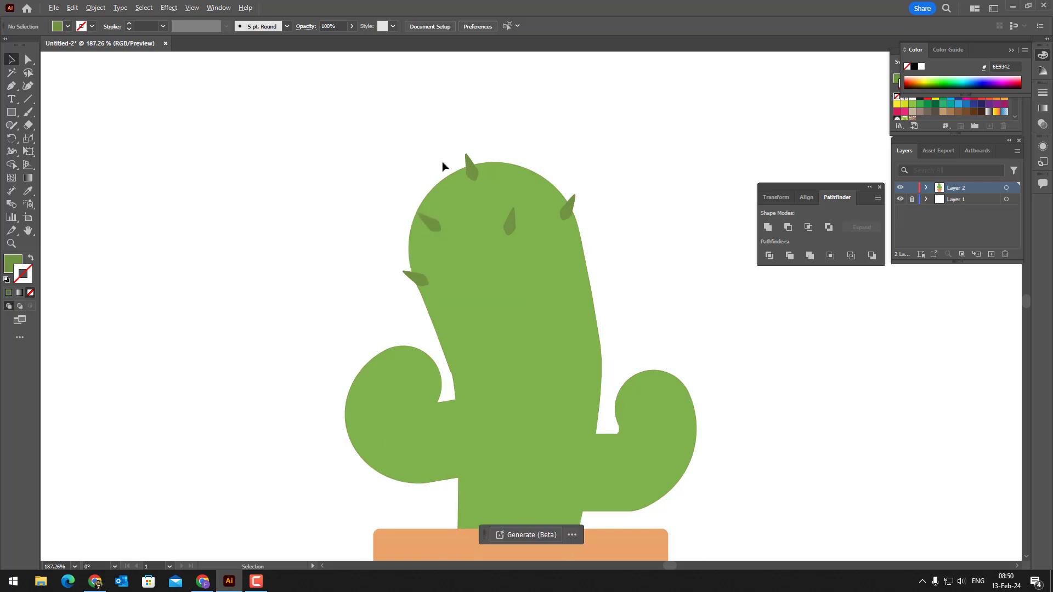
# Copy spines down the middle and right side of the trunk, varying their rotation
pyautogui.keyDown('alt'); pyautogui.moveTo(471, 170); pyautogui.dragTo(558, 319); pyautogui.keyUp('alt')
pyautogui.moveTo(575, 335); pyautogui.dragTo(554, 338)
pyautogui.click(620, 307)
pyautogui.keyDown('alt'); pyautogui.moveTo(472, 170); pyautogui.dragTo(480, 280); pyautogui.keyUp('alt')
pyautogui.keyDown('alt'); pyautogui.moveTo(507, 230); pyautogui.dragTo(497, 362); pyautogui.keyUp('alt')
# Add a spine on the trunk's left edge below the head and adjust the positions of the nearby spines
pyautogui.keyDown('alt'); pyautogui.moveTo(418, 280); pyautogui.dragTo(443, 334); pyautogui.keyUp('alt')
pyautogui.moveTo(443, 335); pyautogui.dragTo(392, 279)
pyautogui.moveTo(459, 168); pyautogui.dragTo(468, 145)
pyautogui.moveTo(431, 221); pyautogui.dragTo(459, 218)
pyautogui.hotkey('ctrl', 'shift', 'a')
pyautogui.moveTo(450, 310); pyautogui.dragTo(450, 306)
# Copy spines to the trunk's lower right side and place two on the tip of the right arm
pyautogui.keyDown('alt'); pyautogui.moveTo(450, 305); pyautogui.dragTo(557, 321); pyautogui.keyUp('alt')
pyautogui.keyDown('alt'); pyautogui.moveTo(538, 324); pyautogui.dragTo(517, 387); pyautogui.keyUp('alt')
pyautogui.keyDown('alt'); pyautogui.moveTo(516, 154); pyautogui.dragTo(622, 326); pyautogui.keyUp('alt')
pyautogui.keyDown('alt'); pyautogui.moveTo(468, 145); pyautogui.dragTo(601, 321); pyautogui.keyUp('alt')
# Copy spines onto the left arm's upper part and across the lower trunk just above the pot
pyautogui.keyDown('alt'); pyautogui.moveTo(420, 115); pyautogui.dragTo(323, 308); pyautogui.keyUp('alt')
pyautogui.keyDown('alt'); pyautogui.moveTo(394, 280); pyautogui.dragTo(310, 333); pyautogui.keyUp('alt')
pyautogui.keyDown('alt'); pyautogui.moveTo(516, 154); pyautogui.dragTo(447, 412); pyautogui.keyUp('alt')
pyautogui.keyDown('alt'); pyautogui.moveTo(538, 324); pyautogui.dragTo(402, 444); pyautogui.keyUp('alt')
pyautogui.hotkey('ctrl', 'shift', 'a')
pyautogui.keyDown('alt'); pyautogui.moveTo(535, 325); pyautogui.dragTo(504, 460); pyautogui.keyUp('alt')
pyautogui.hotkey('ctrl', 'shift', 'a')
# Add further spine copies on the left arm's tip and its outer edge, rotated to point outward
pyautogui.keyDown('alt'); pyautogui.moveTo(622, 326); pyautogui.dragTo(376, 308); pyautogui.keyUp('alt')
pyautogui.click(546, 211)
pyautogui.keyDown('alt'); pyautogui.moveTo(538, 324); pyautogui.dragTo(311, 384); pyautogui.keyUp('alt')
pyautogui.moveTo(323, 377); pyautogui.dragTo(303, 385)
pyautogui.click(582, 242)
pyautogui.press('z')
pyautogui.moveTo(614, 384)
pyautogui.mouseDown()
pyautogui.moveTo(576, 385)
pyautogui.moveTo(598, 384)
pyautogui.mouseUp()
pyautogui.press('v')
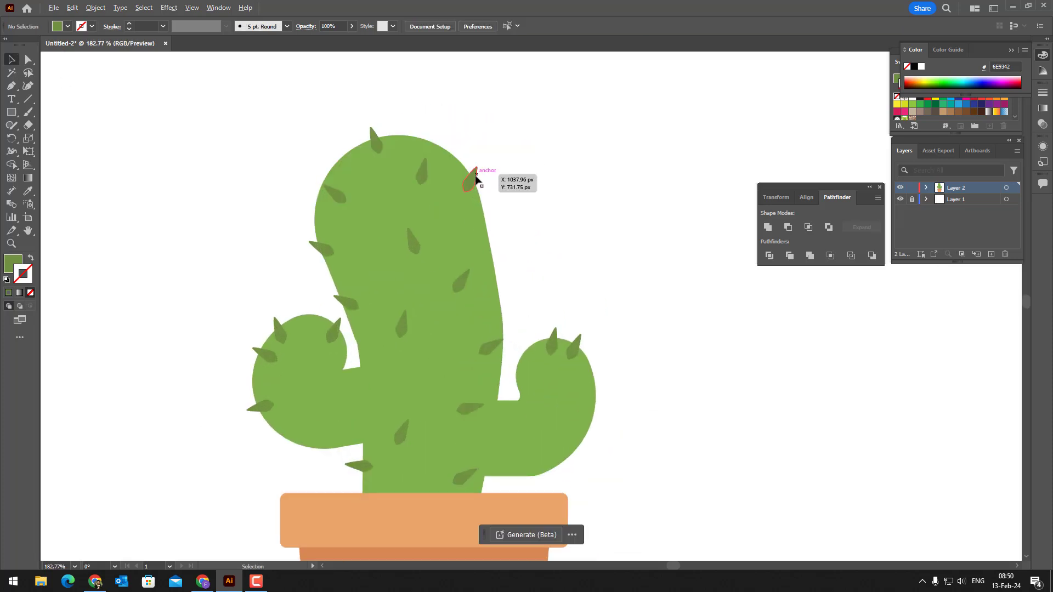
# Copy spines to the trunk's centre between the arms and to the right arm's outer edge and underside, rotating each
pyautogui.keyDown('alt'); pyautogui.moveTo(473, 179); pyautogui.dragTo(418, 381); pyautogui.keyUp('alt')
pyautogui.moveTo(429, 402); pyautogui.dragTo(387, 380)
pyautogui.hotkey('ctrl', 'shift', 'a')
pyautogui.keyDown('alt'); pyautogui.moveTo(421, 173); pyautogui.dragTo(581, 423); pyautogui.keyUp('alt')
pyautogui.moveTo(592, 402); pyautogui.dragTo(603, 417)
pyautogui.keyDown('alt'); pyautogui.moveTo(581, 420); pyautogui.dragTo(564, 471); pyautogui.keyUp('alt')
pyautogui.click(573, 481)
pyautogui.moveTo(545, 464); pyautogui.dragTo(556, 470)
pyautogui.press('z')
pyautogui.moveTo(609, 351)
pyautogui.mouseDown()
pyautogui.moveTo(572, 350)
pyautogui.moveTo(590, 350)
pyautogui.mouseUp()
pyautogui.press('v')
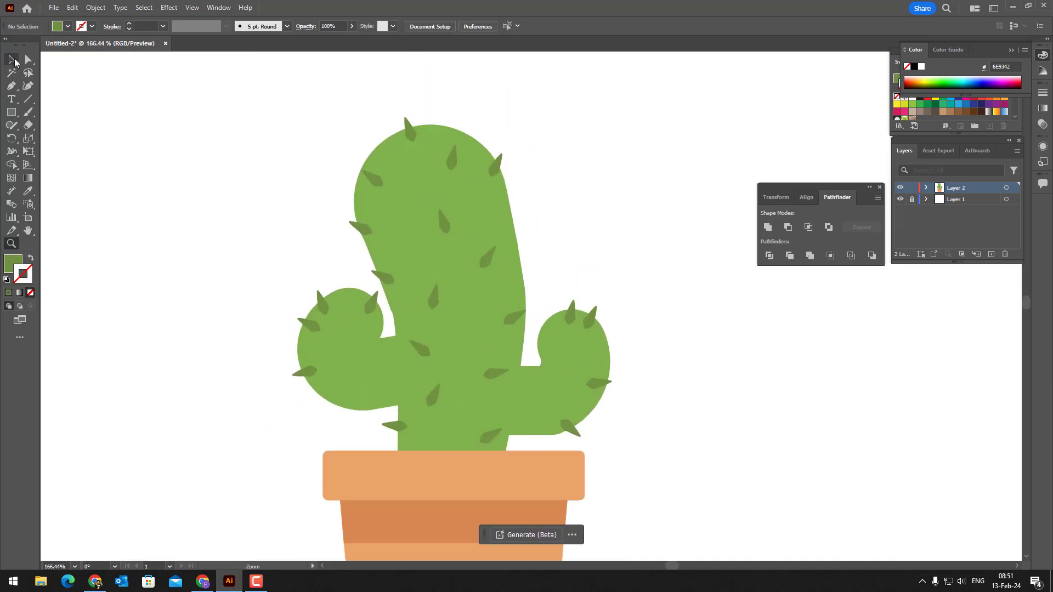
pyautogui.moveTo(405, 130); pyautogui.dragTo(418, 235)
pyautogui.click(618, 188)
pyautogui.hotkey('ctrl', 'z')
# Place small, shortened spines inside the left arm, in the middle of the trunk and in the trunk's head
pyautogui.keyDown('alt'); pyautogui.moveTo(405, 130); pyautogui.dragTo(355, 360); pyautogui.keyUp('alt')
pyautogui.scroll(4, 341, 376)
pyautogui.moveTo(375, 321); pyautogui.dragTo(581, 262)
pyautogui.hotkey('ctrl', 'shift', 'a')
pyautogui.click(708, 150)
pyautogui.moveTo(708, 150); pyautogui.dragTo(680, 383)
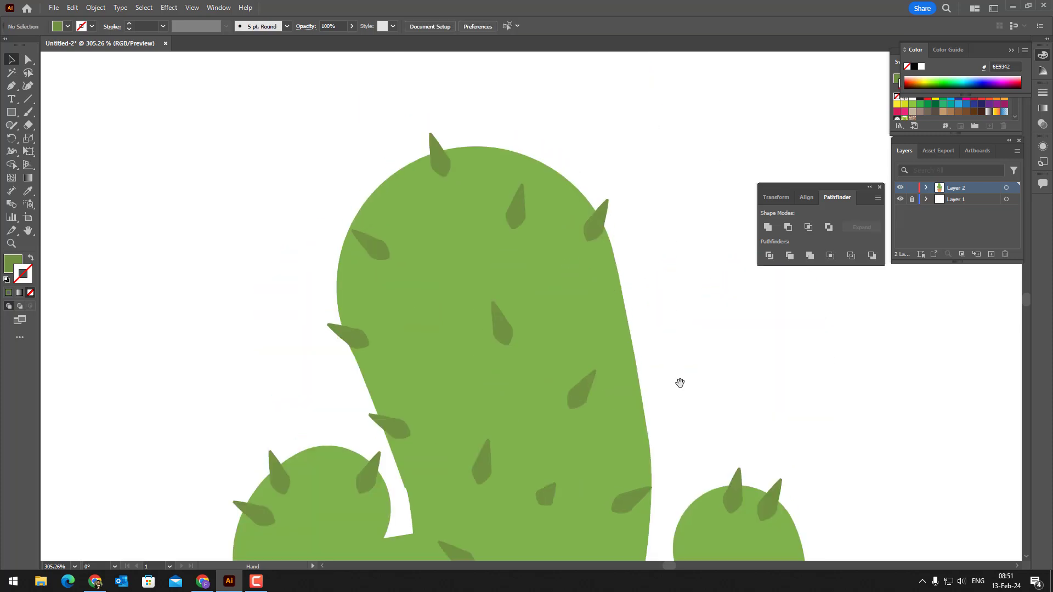
pyautogui.keyDown('alt'); pyautogui.moveTo(545, 496); pyautogui.dragTo(384, 269); pyautogui.keyUp('alt')
pyautogui.click(526, 285)
# Select all the spines without the cactus body and the pot, and group them
pyautogui.press('z')
pyautogui.click(11, 59)
pyautogui.moveTo(630, 458); pyautogui.dragTo(291, 211)
pyautogui.keyDown('shift'); pyautogui.click(482, 324); pyautogui.keyUp('shift')
pyautogui.click(96, 8)
pyautogui.click(108, 71)
# Move the spine group onto a new layer above the cactus, keeping it in the same position
pyautogui.press('z')
pyautogui.moveTo(433, 444); pyautogui.dragTo(499, 444)
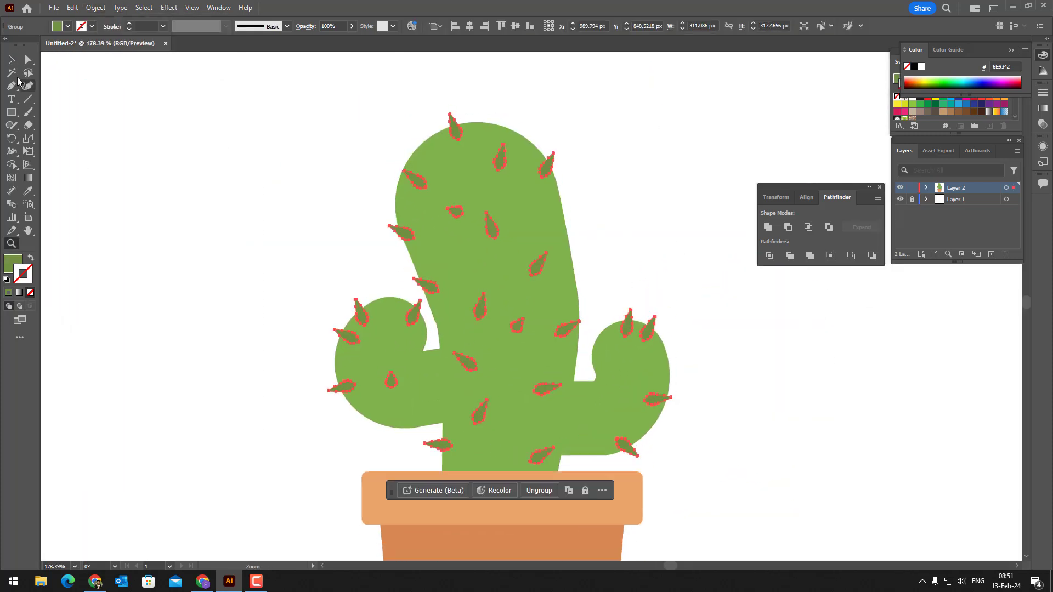
pyautogui.click(12, 60)
pyautogui.click(72, 8)
pyautogui.click(89, 48)
pyautogui.click(991, 254)
pyautogui.click(72, 7)
pyautogui.click(114, 84)
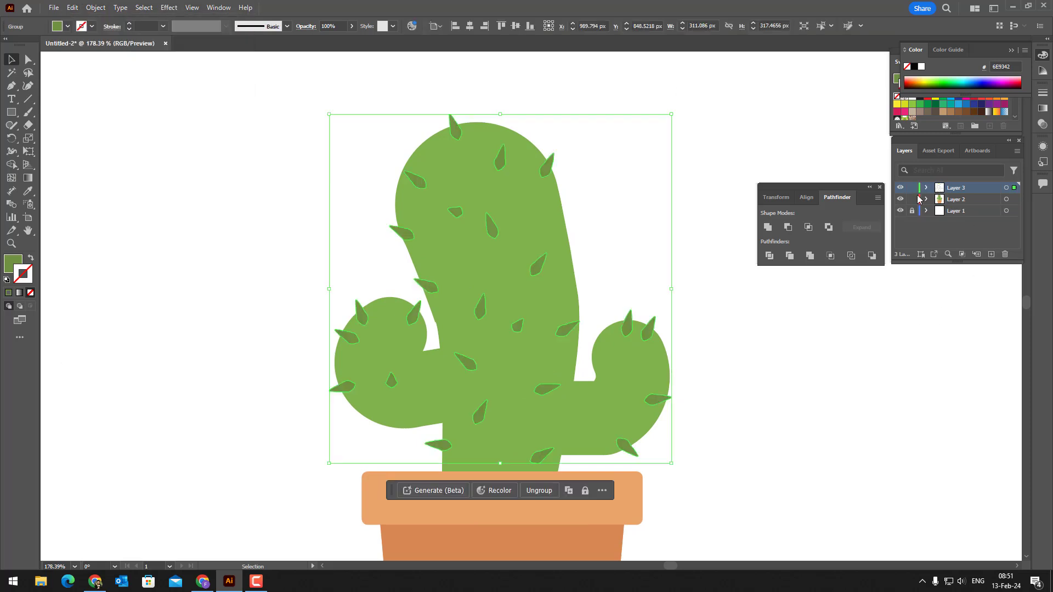
# Draw a closed, curved dark green shading shape at the right arm's inner corner on Layer 2 with the Pen tool
pyautogui.scroll(3, 576, 356)
pyautogui.press('p')
pyautogui.click(451, 270)
pyautogui.moveTo(488, 321); pyautogui.dragTo(520, 338)
pyautogui.keyDown('alt'); pyautogui.click(489, 321); pyautogui.keyUp('alt')
pyautogui.click(480, 338)
pyautogui.hotkey('ctrl', 'z')
pyautogui.click(482, 328)
pyautogui.click(449, 308)
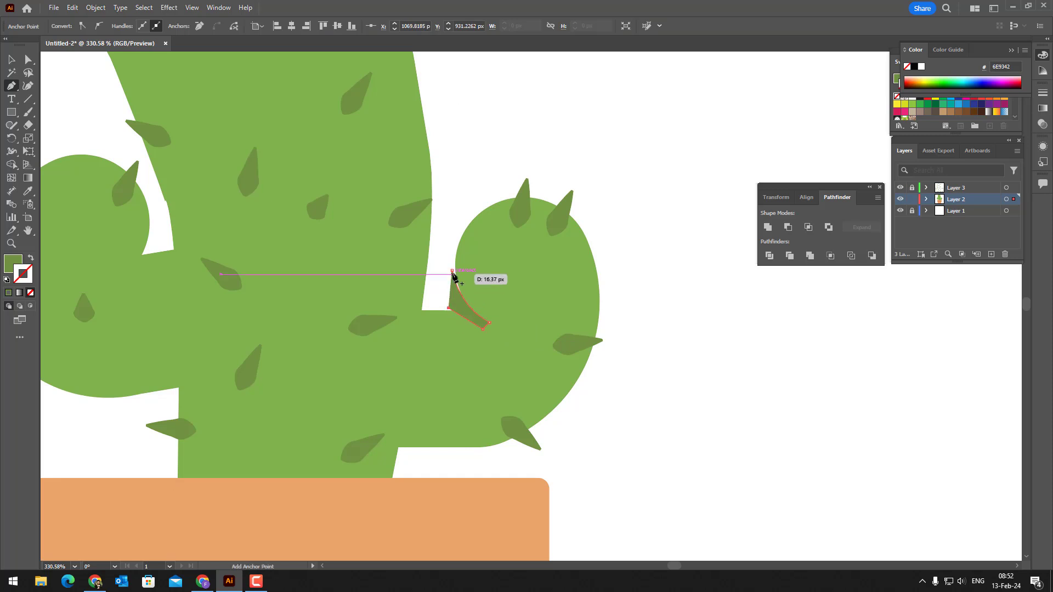
pyautogui.click(452, 270)
# Draw a closed dark green shading shape where the underside of the right arm meets the trunk
pyautogui.scroll(-3, 425, 329)
pyautogui.scroll(1, 425, 329)
pyautogui.moveTo(393, 330); pyautogui.dragTo(361, 342)
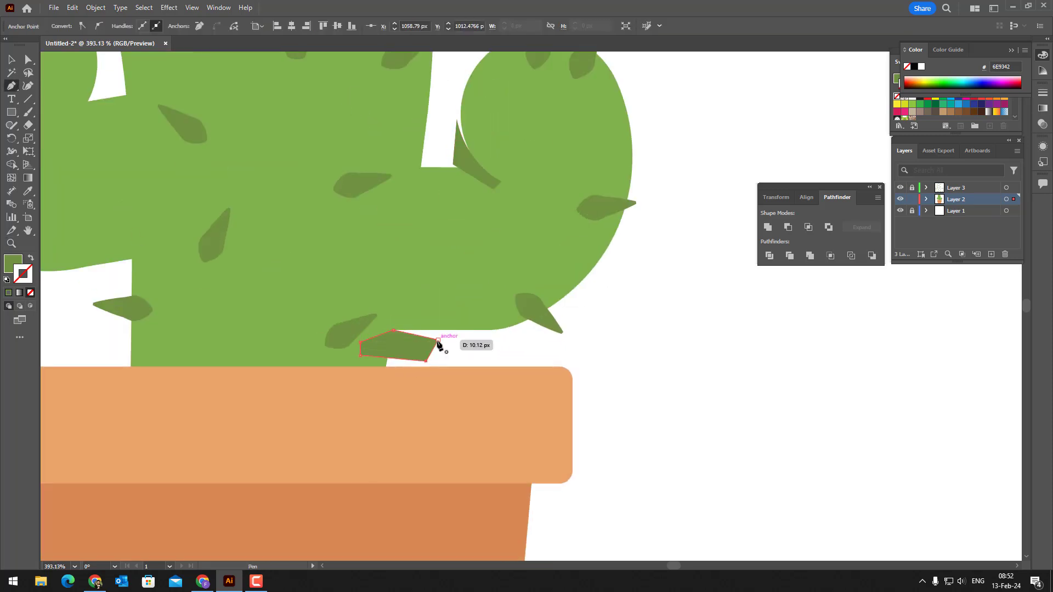
pyautogui.click(438, 339)
# Draw closed dark green shading shapes where the left arm meets the trunk, below and above the arm
pyautogui.moveTo(168, 251); pyautogui.dragTo(428, 307)
pyautogui.click(392, 315)
pyautogui.click(431, 306)
pyautogui.click(435, 324)
pyautogui.click(362, 351)
pyautogui.click(373, 329)
pyautogui.click(391, 314)
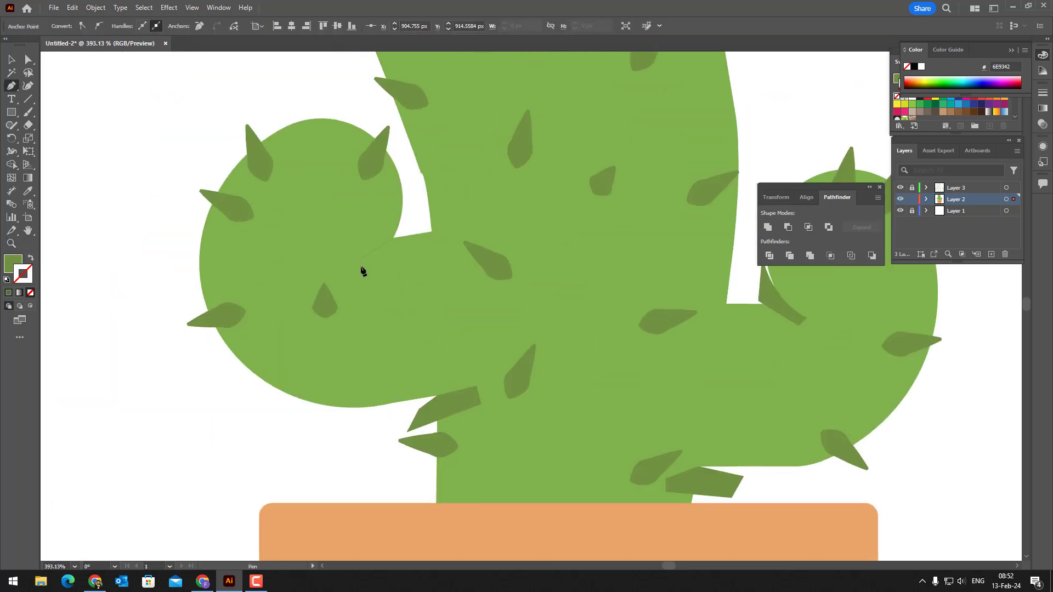
# Select the cactus body with its shading shapes, divide them with Pathfinder and send the result to the back
pyautogui.press('z')
pyautogui.moveTo(396, 249); pyautogui.dragTo(329, 249)
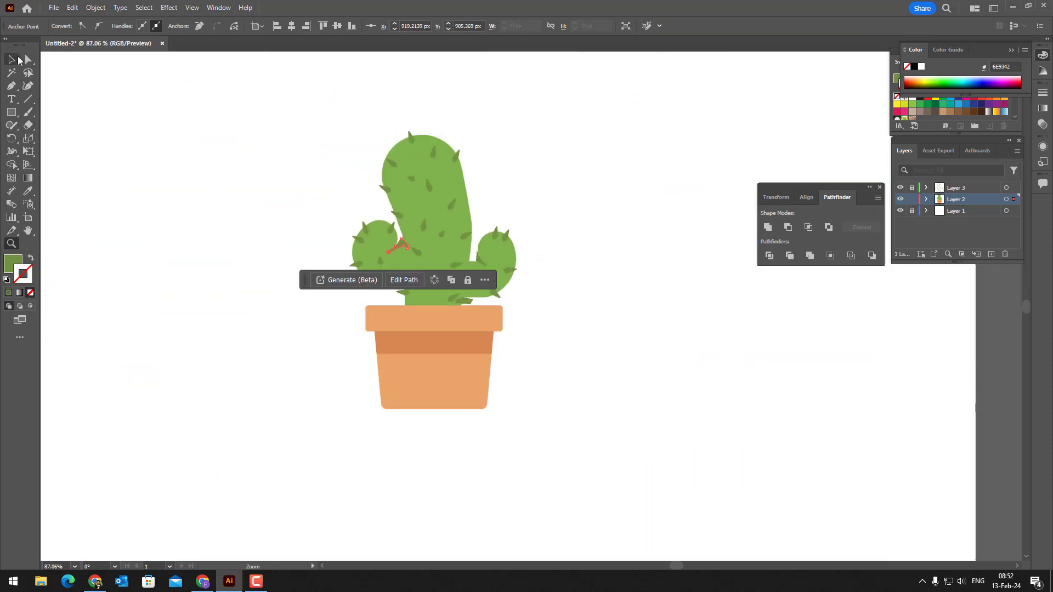
pyautogui.press('v')
pyautogui.keyDown('shift'); pyautogui.click(406, 284); pyautogui.keyUp('shift')
pyautogui.keyDown('shift'); pyautogui.click(463, 301); pyautogui.keyUp('shift')
pyautogui.keyDown('shift'); pyautogui.click(478, 258); pyautogui.keyUp('shift')
pyautogui.keyDown('shift'); pyautogui.click(491, 257); pyautogui.keyUp('shift')
pyautogui.click(767, 255)
pyautogui.click(96, 8)
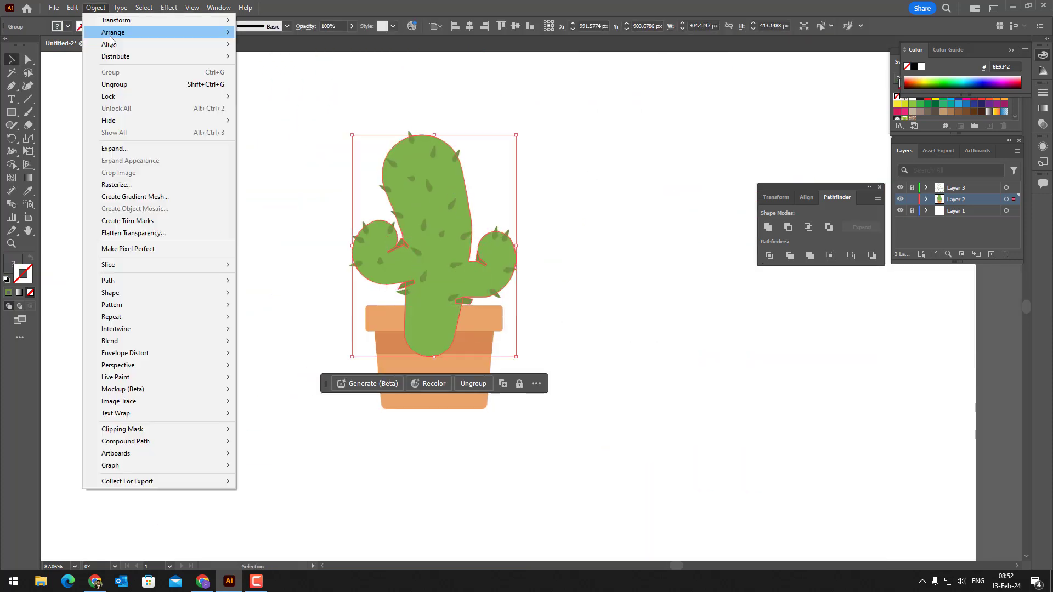
pyautogui.click(263, 72)
# Isolate the divided cactus group and delete the shading pieces lying outside the cactus around the arm joints
pyautogui.doubleClick(488, 292)
pyautogui.click(468, 301)
pyautogui.press('Delete')
pyautogui.click(477, 257)
pyautogui.press('Delete')
pyautogui.click(403, 244)
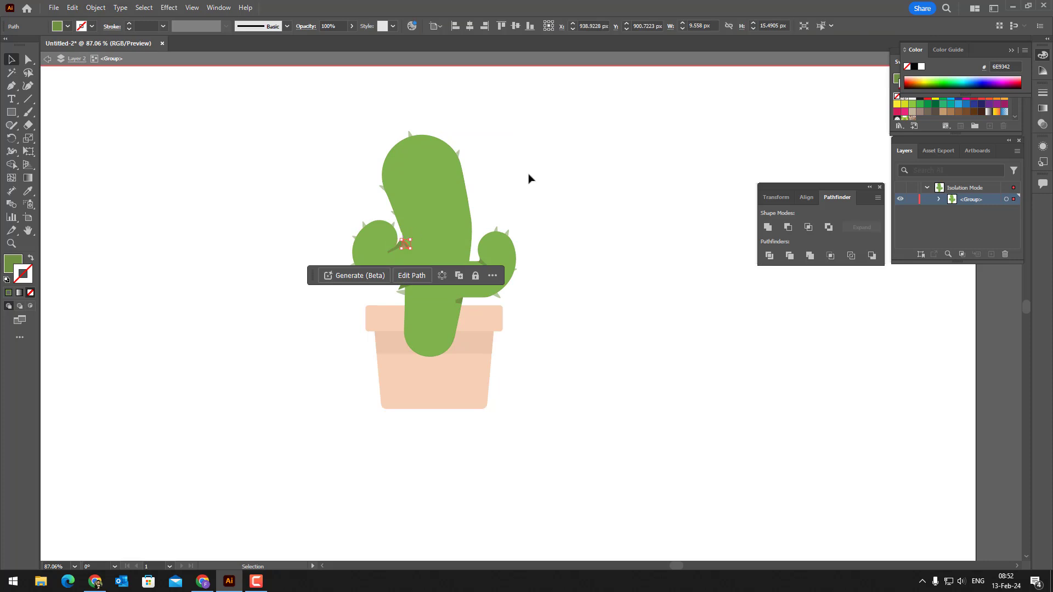